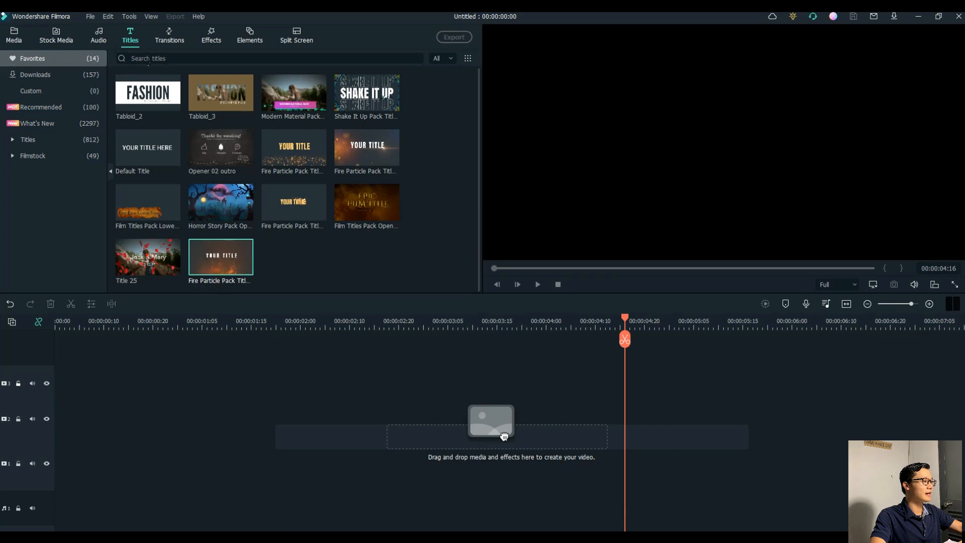
Place the Fire Particle Pack Title 08 at the start of the first video track and change its text to FLAMING.
{"action": "left_click_drag", "start_coordinate": [203, 251], "coordinate": [64, 456]}
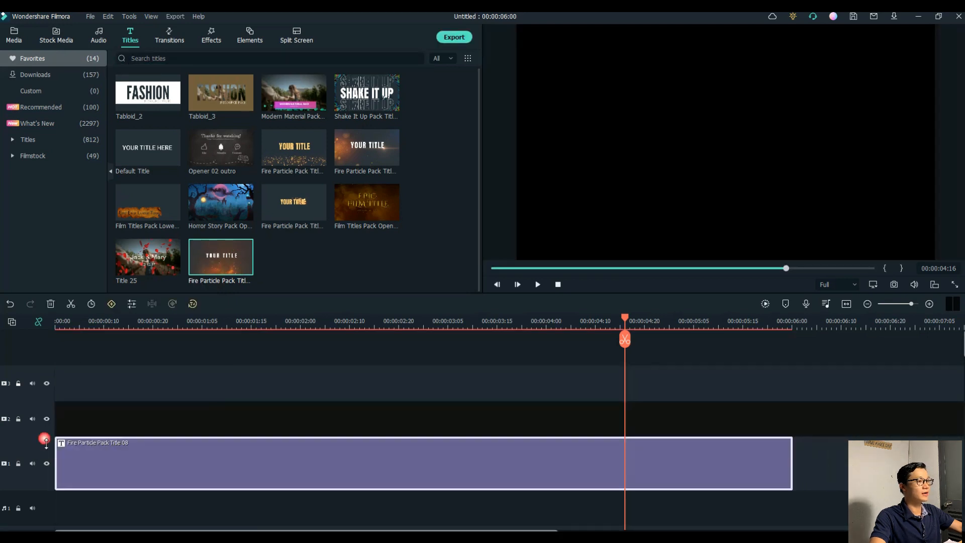
{"action": "double_click", "coordinate": [565, 448]}
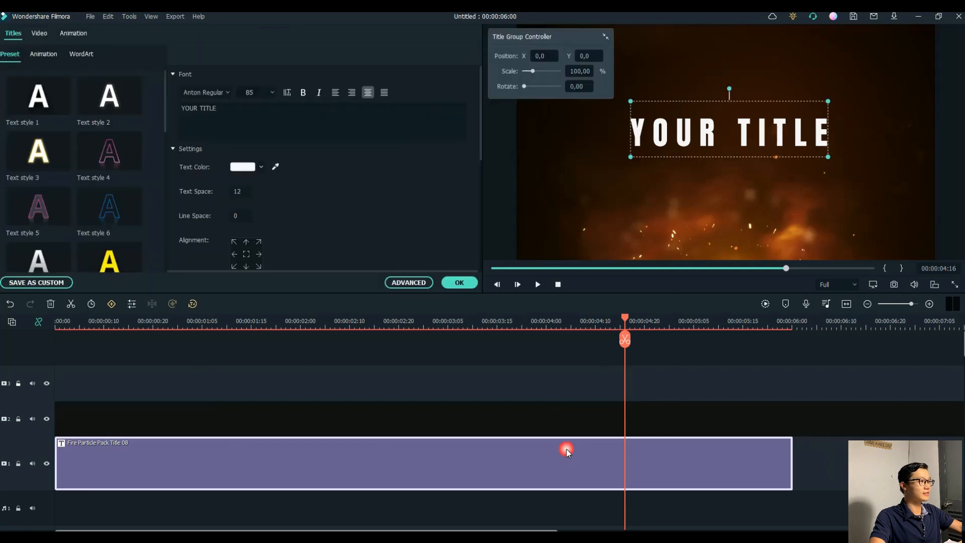
{"action": "left_click", "coordinate": [406, 178]}
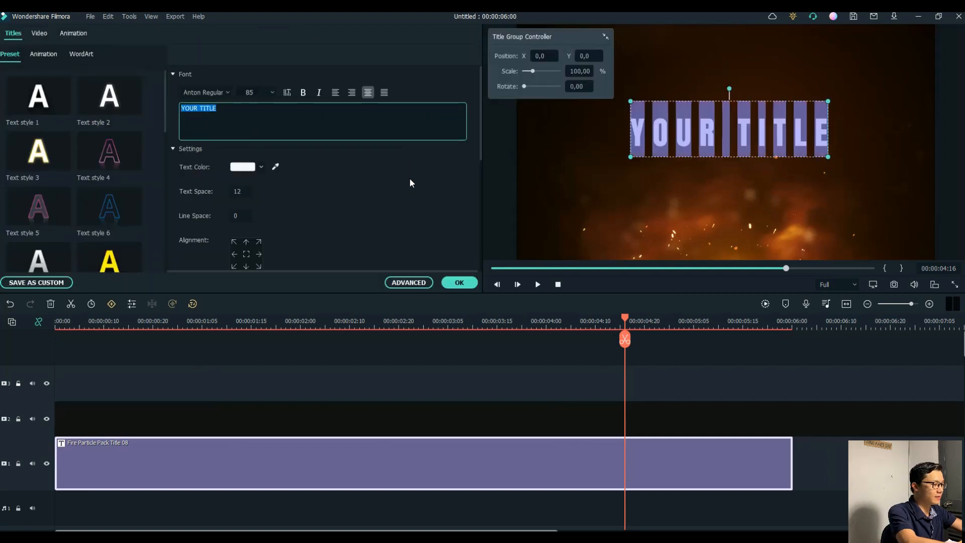
{"action": "type", "text": "FLA"}
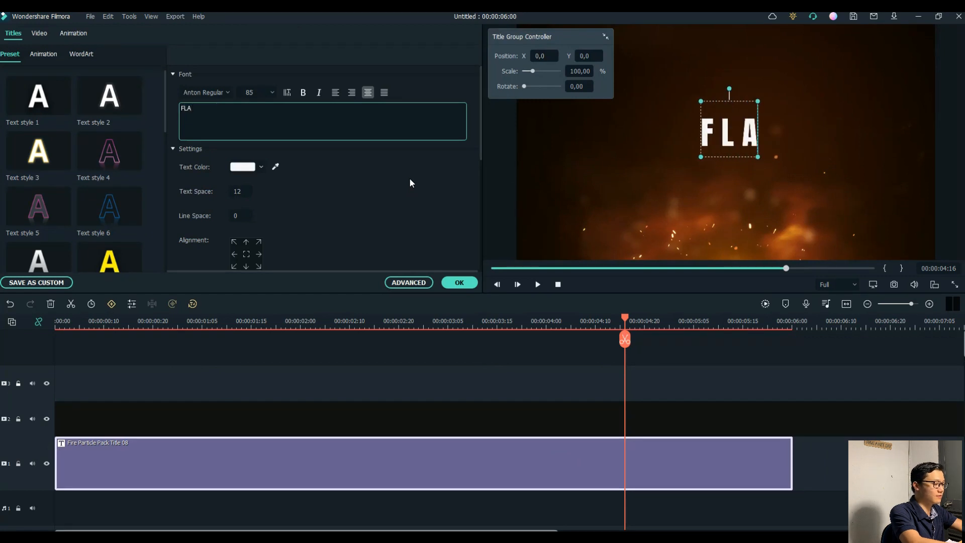
{"action": "type", "text": "MING"}
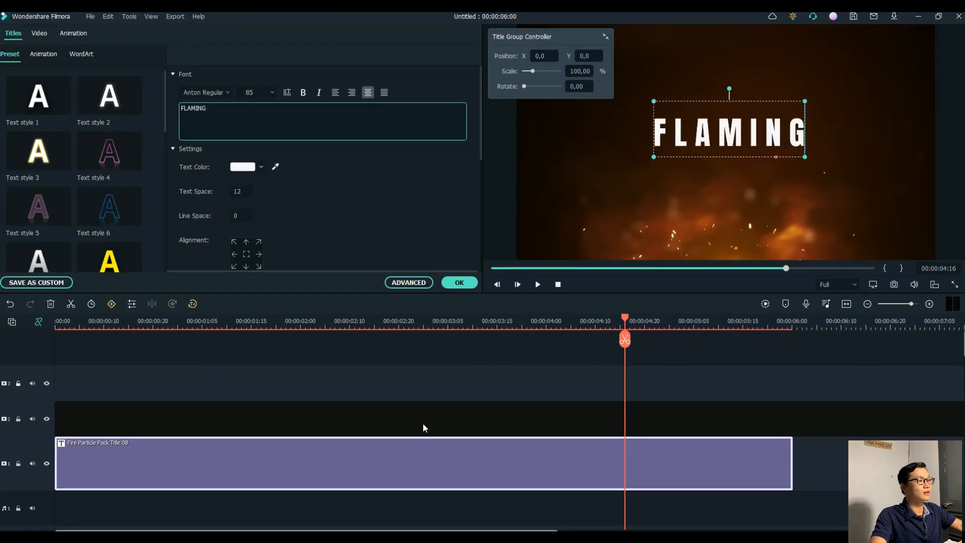
Open the title's advanced text editing and set the FLAMING text's font to Butcherman Regular.
{"action": "left_click", "coordinate": [427, 282]}
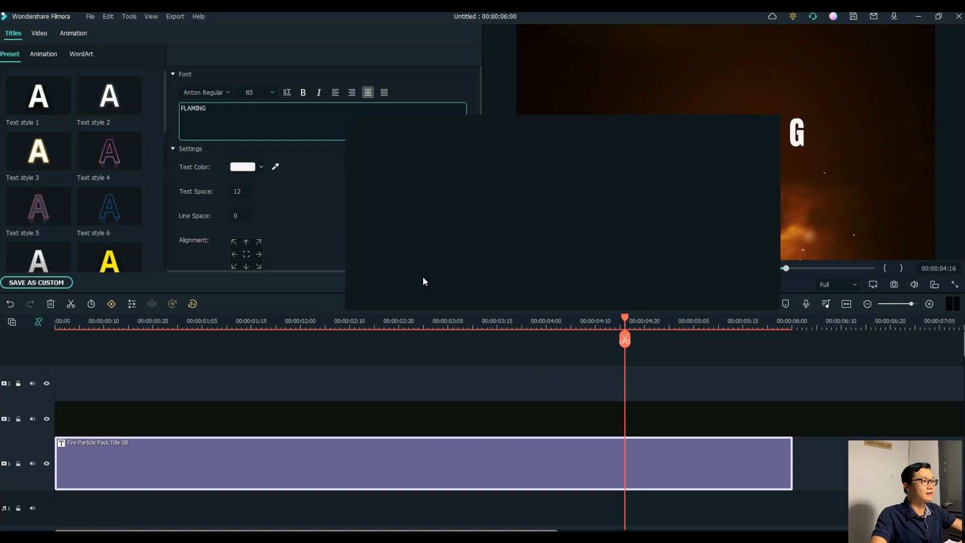
{"action": "left_click", "coordinate": [444, 103]}
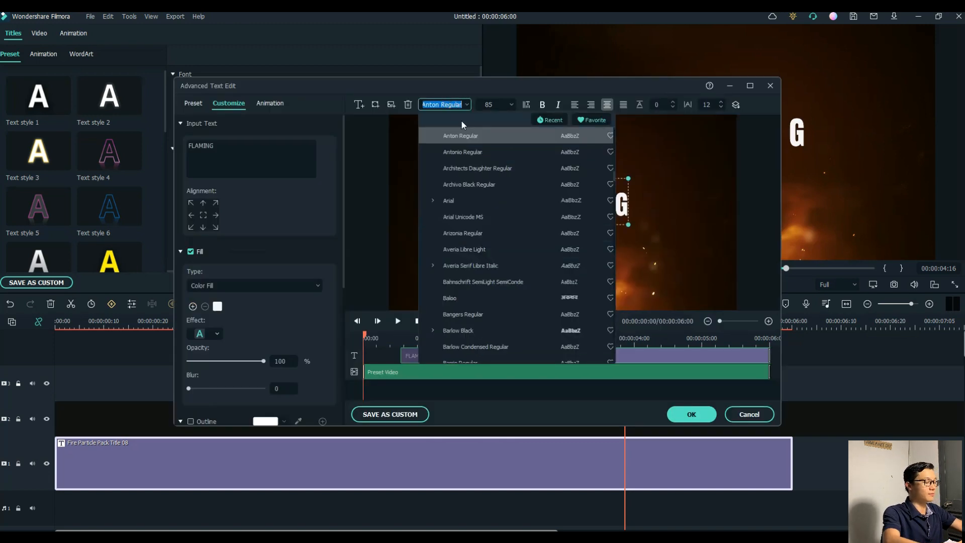
{"action": "type", "text": "BTU"}
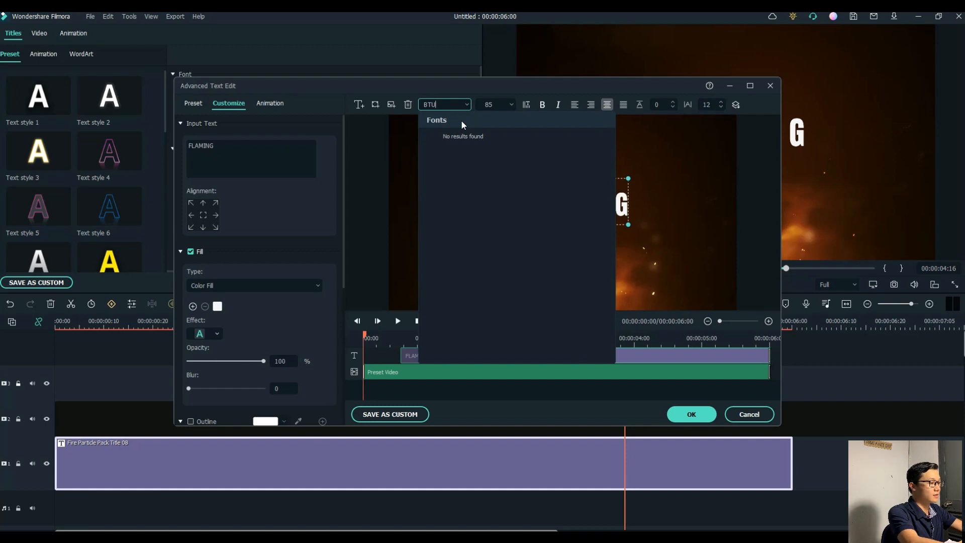
{"action": "key", "text": "BackSpace"}
{"action": "key", "text": "BackSpace"}
{"action": "type", "text": "UT"}
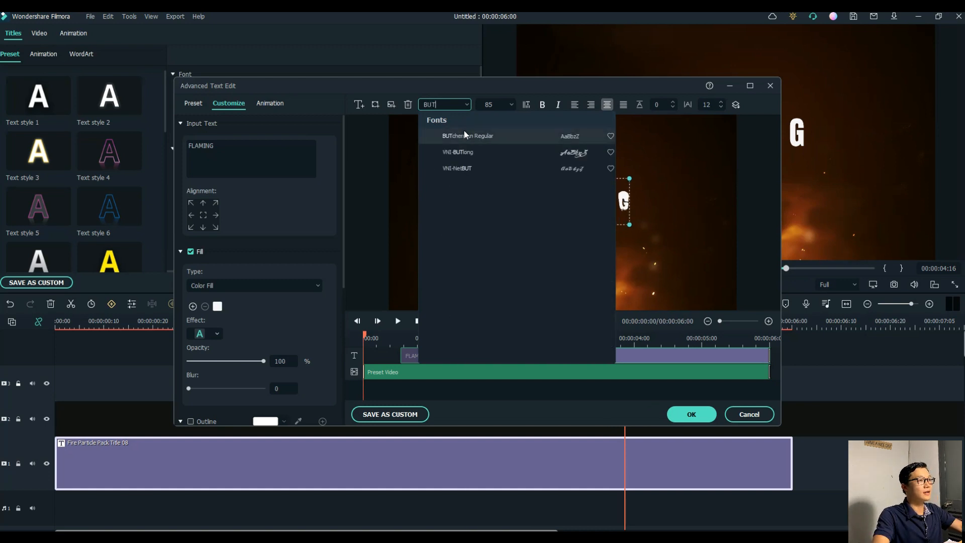
{"action": "left_click", "coordinate": [463, 131]}
Set the font size of the FLAMING text to 100.
{"action": "double_click", "coordinate": [493, 105]}
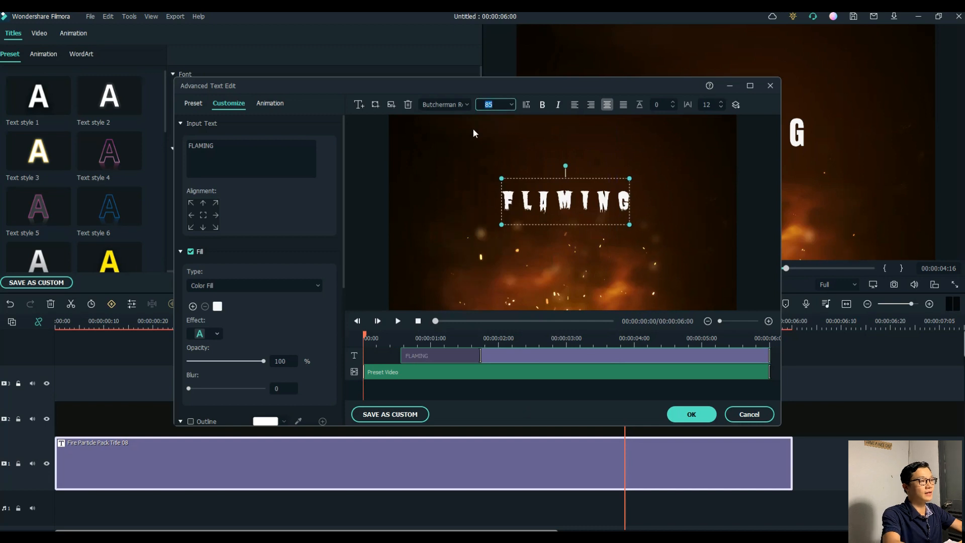
{"action": "type", "text": "12"}
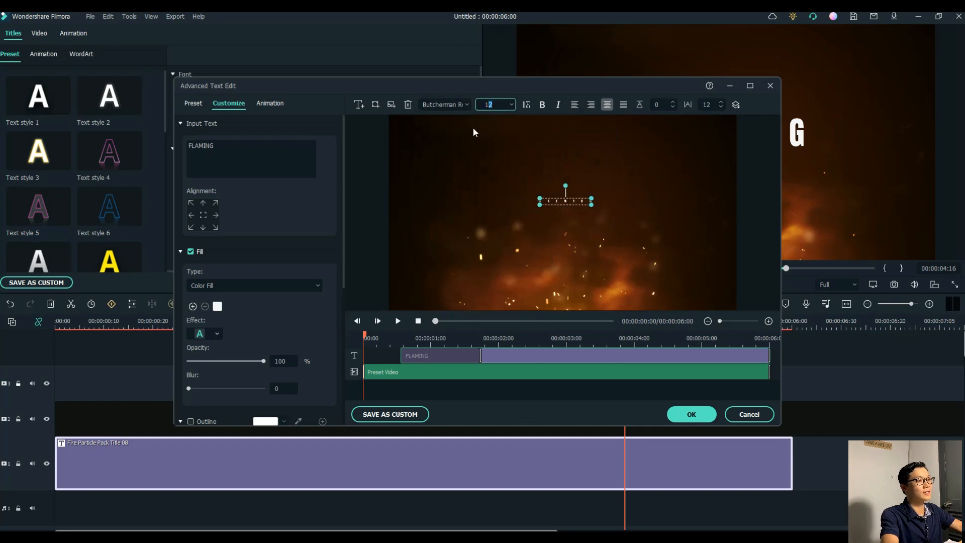
{"action": "type", "text": "00"}
{"action": "key", "text": "Return"}
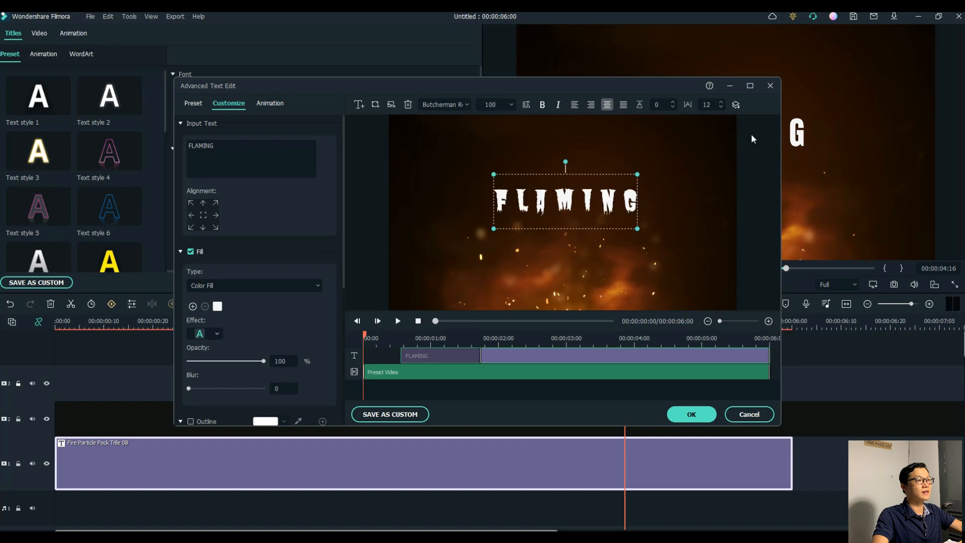
Try different letter spacings for the FLAMING text and settle on 10.
{"action": "double_click", "coordinate": [713, 106]}
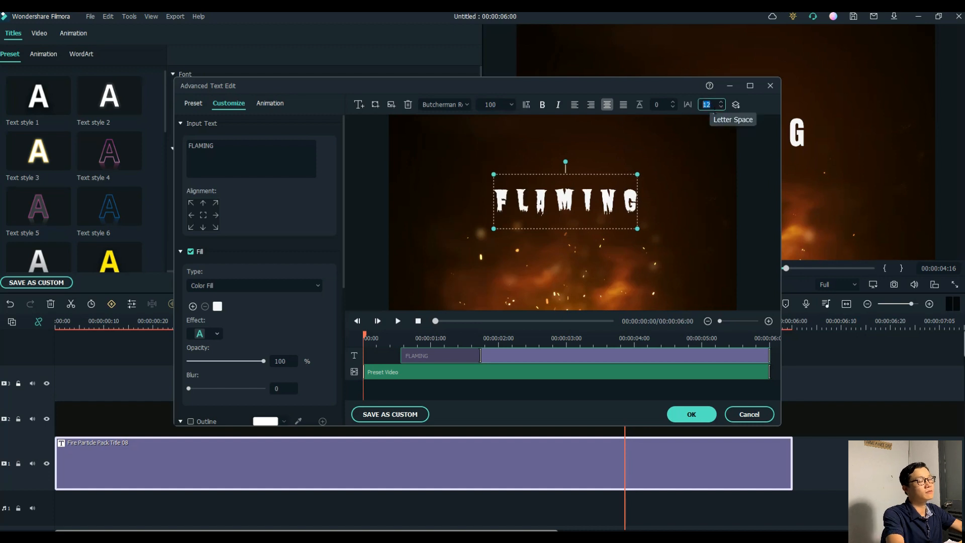
{"action": "type", "text": "5"}
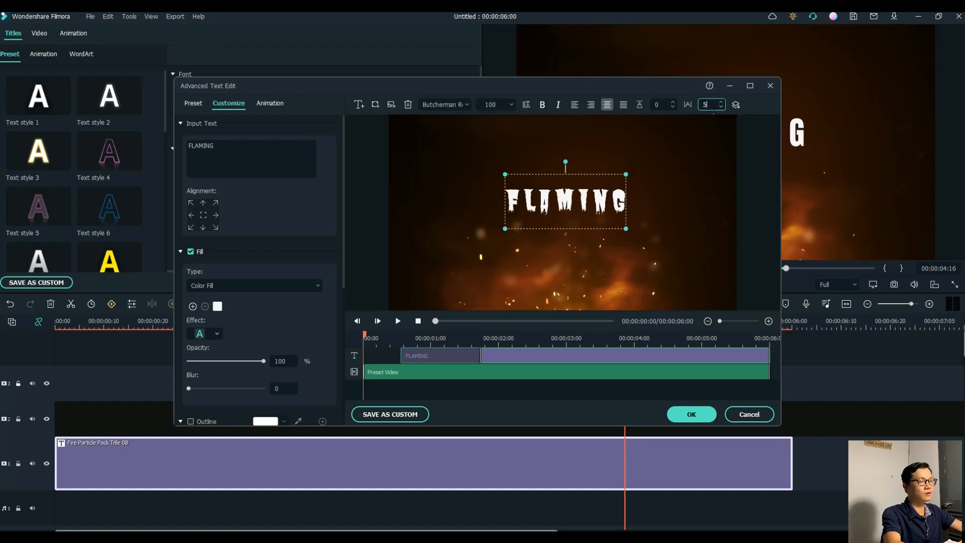
{"action": "type", "text": "1"}
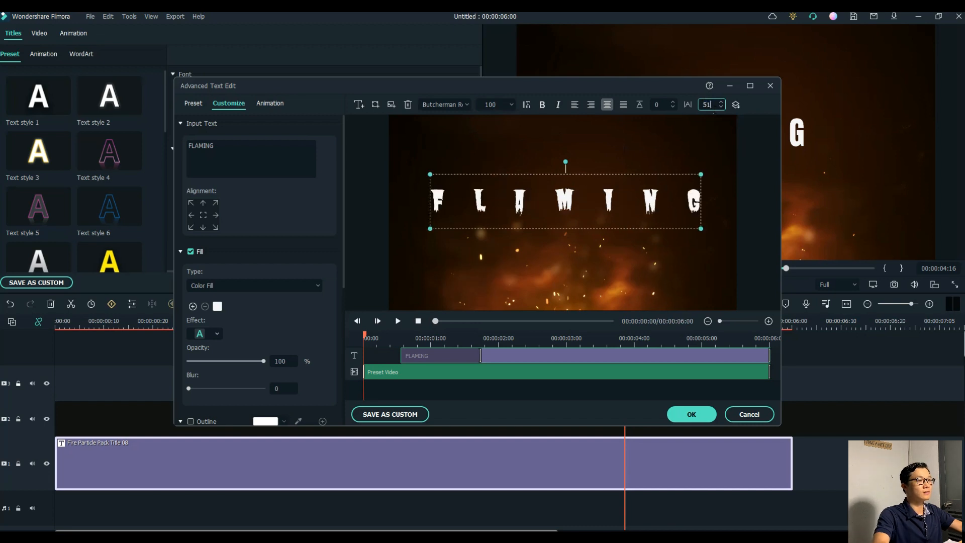
{"action": "left_click_drag", "start_coordinate": [714, 104], "coordinate": [644, 104]}
{"action": "type", "text": "10"}
{"action": "left_click", "coordinate": [671, 234]}
{"action": "left_click", "coordinate": [543, 173]}
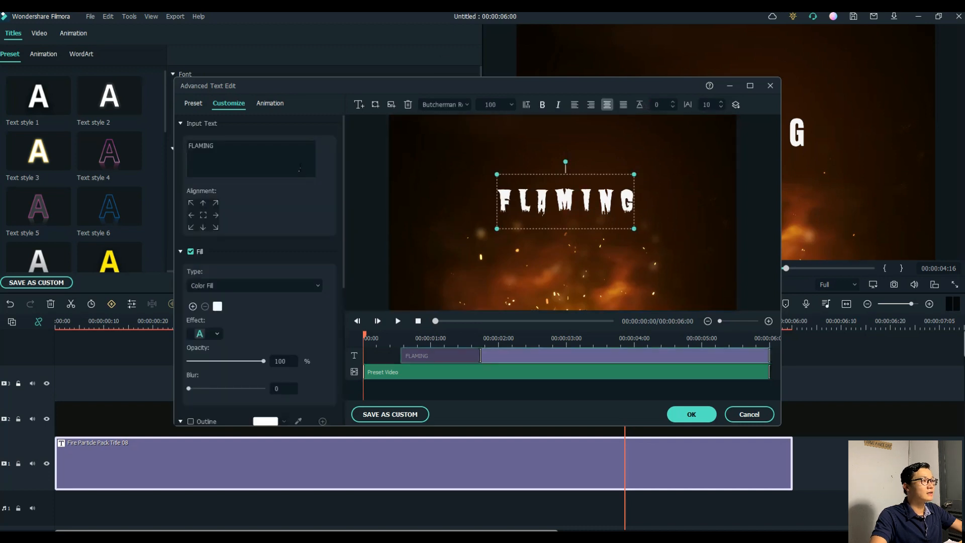
Apply the red WordArt style with a white outline and yellow glow to the FLAMING text.
{"action": "scroll", "coordinate": [255, 203], "scroll_direction": "down", "scroll_amount": 3}
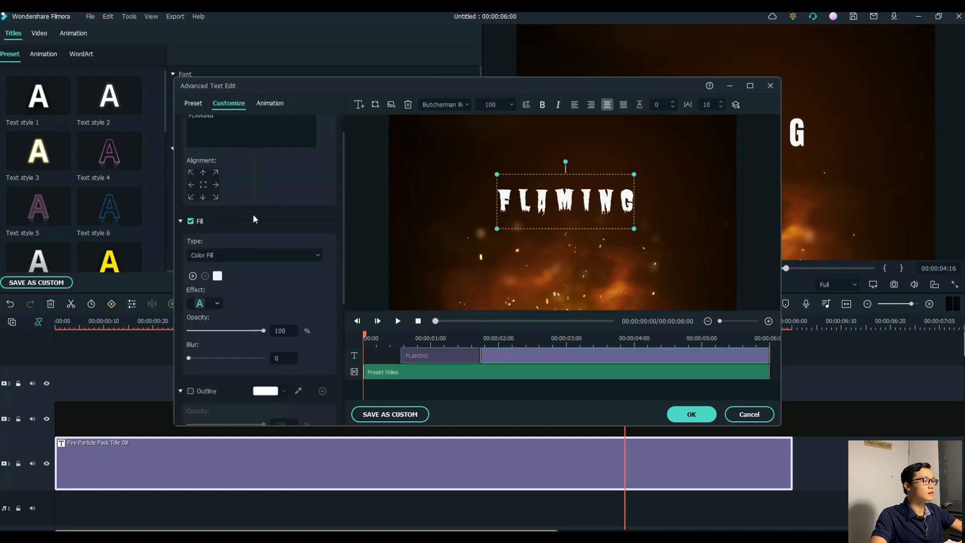
{"action": "left_click", "coordinate": [192, 104]}
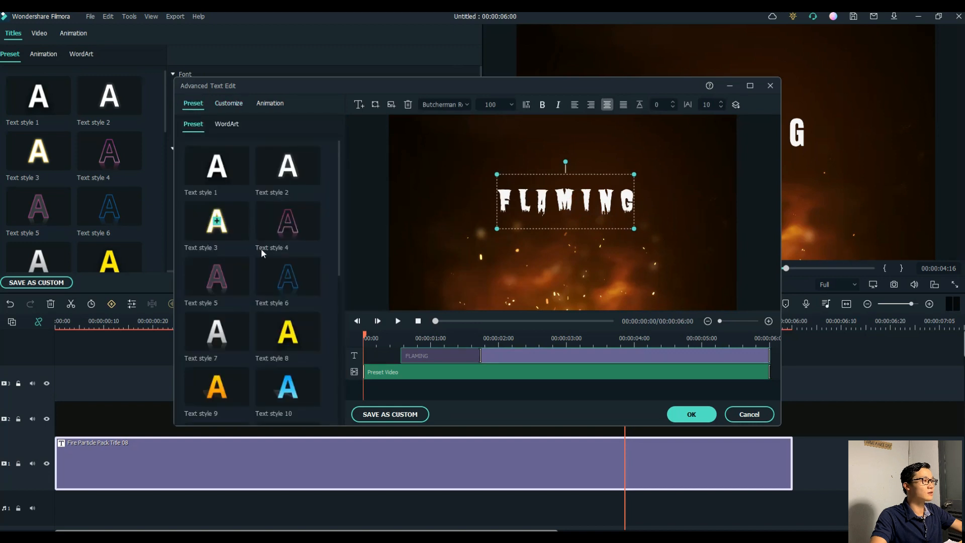
{"action": "left_click", "coordinate": [232, 123]}
{"action": "scroll", "coordinate": [251, 151], "scroll_direction": "down", "scroll_amount": 8}
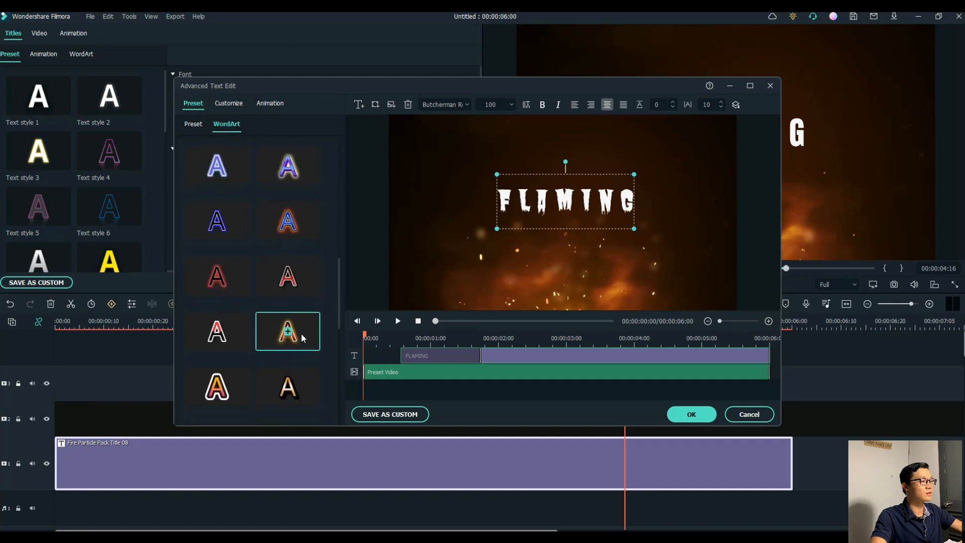
{"action": "left_click", "coordinate": [303, 337]}
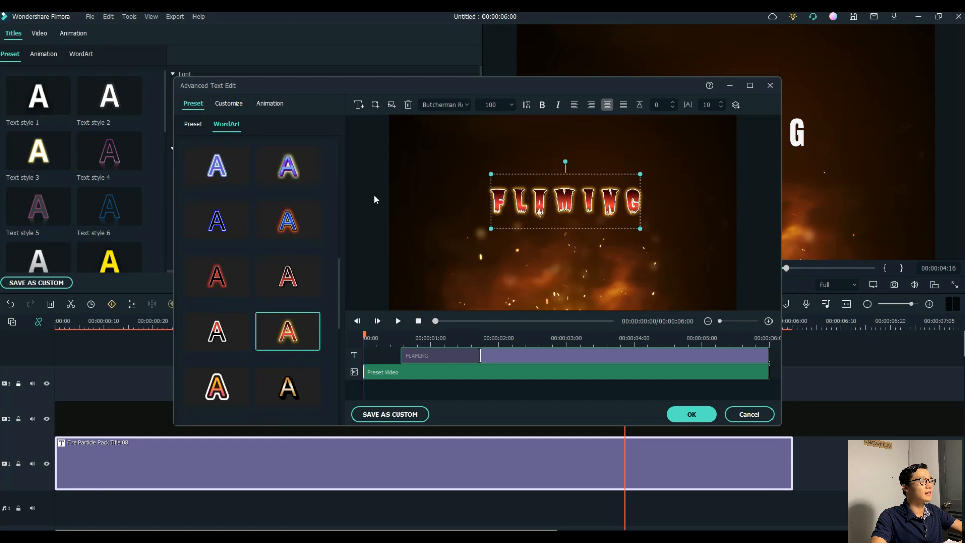
Add a light orange color stop between the first dark red stop and the bright red stop of the gradient fill.
{"action": "left_click", "coordinate": [230, 102]}
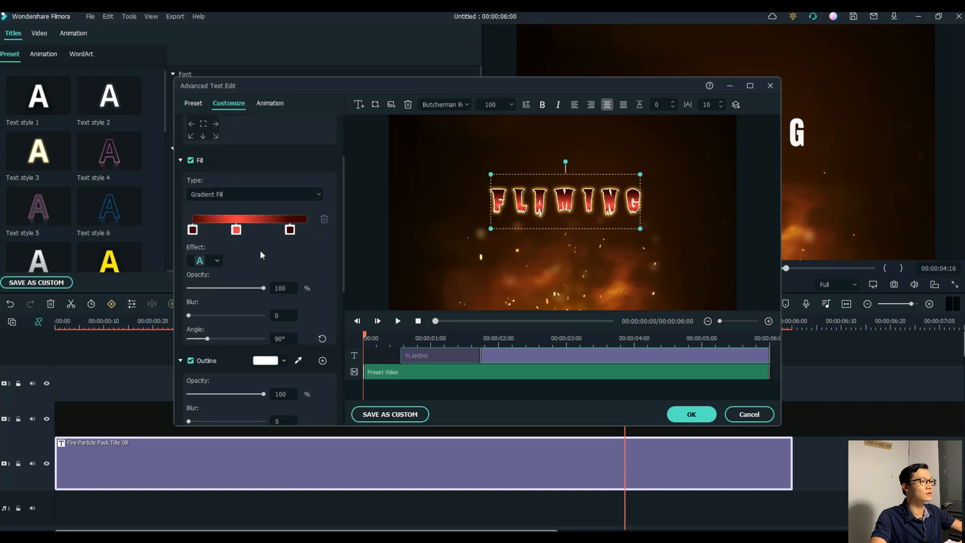
{"action": "left_click", "coordinate": [214, 220]}
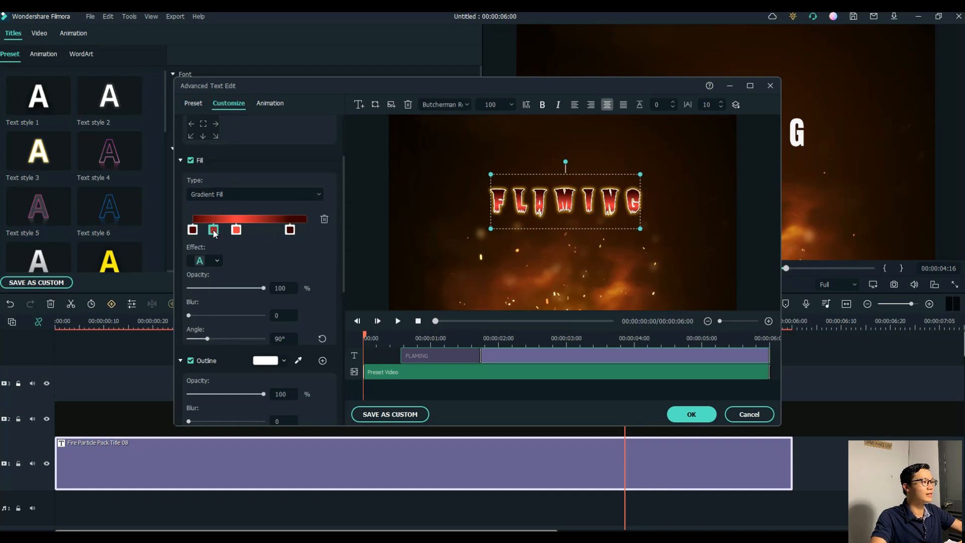
{"action": "left_click", "coordinate": [214, 230]}
{"action": "left_click", "coordinate": [249, 255]}
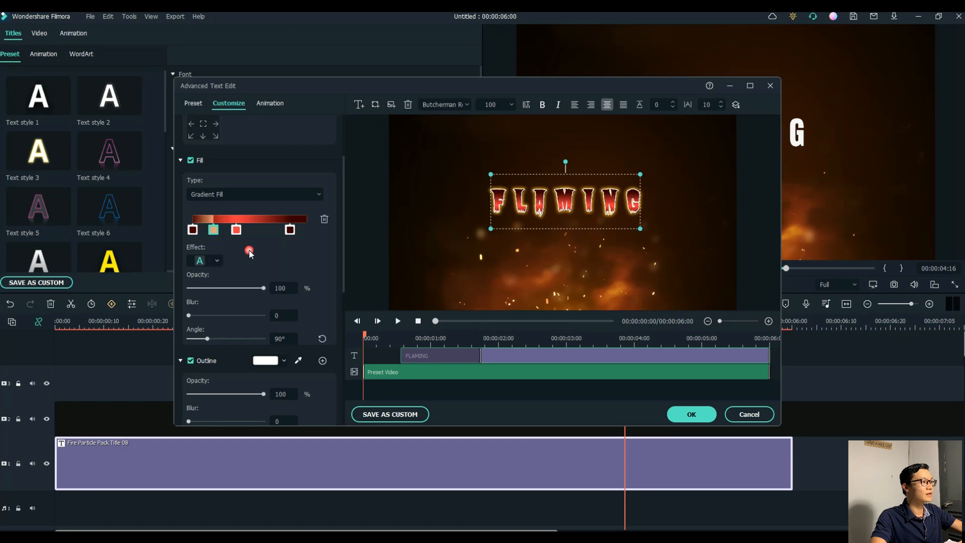
Spread the light orange and bright red stops of the gradient fill further apart.
{"action": "mouse_move", "coordinate": [216, 233]}
{"action": "left_mouse_down"}
{"action": "mouse_move", "coordinate": [254, 235]}
{"action": "mouse_move", "coordinate": [233, 234]}
{"action": "left_mouse_up"}
{"action": "left_click", "coordinate": [213, 231]}
{"action": "left_click", "coordinate": [339, 226]}
{"action": "left_click", "coordinate": [324, 220]}
{"action": "left_click_drag", "start_coordinate": [232, 230], "coordinate": [210, 230]}
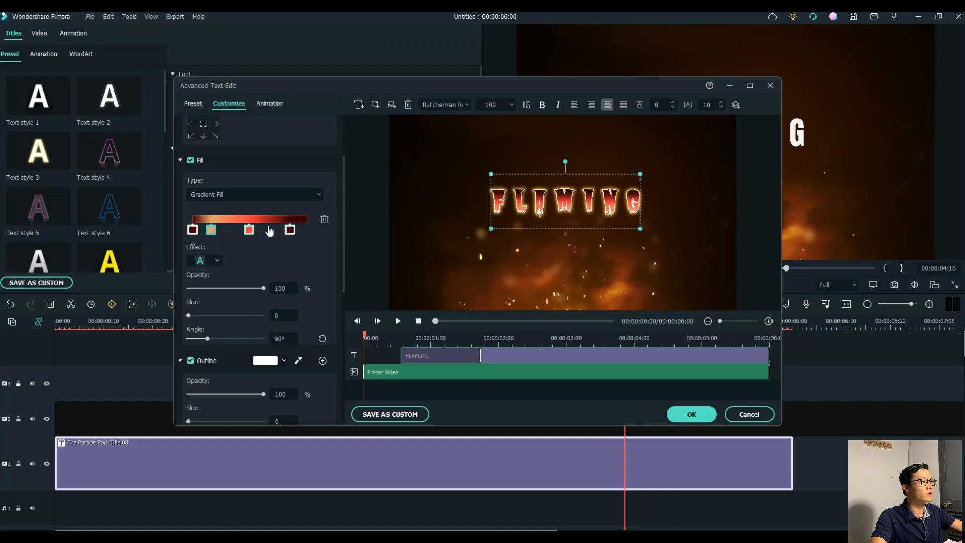
Add a second light orange stop near the end of the gradient fill and adjust the positions of the neighboring stops.
{"action": "left_click_drag", "start_coordinate": [288, 229], "coordinate": [297, 230]}
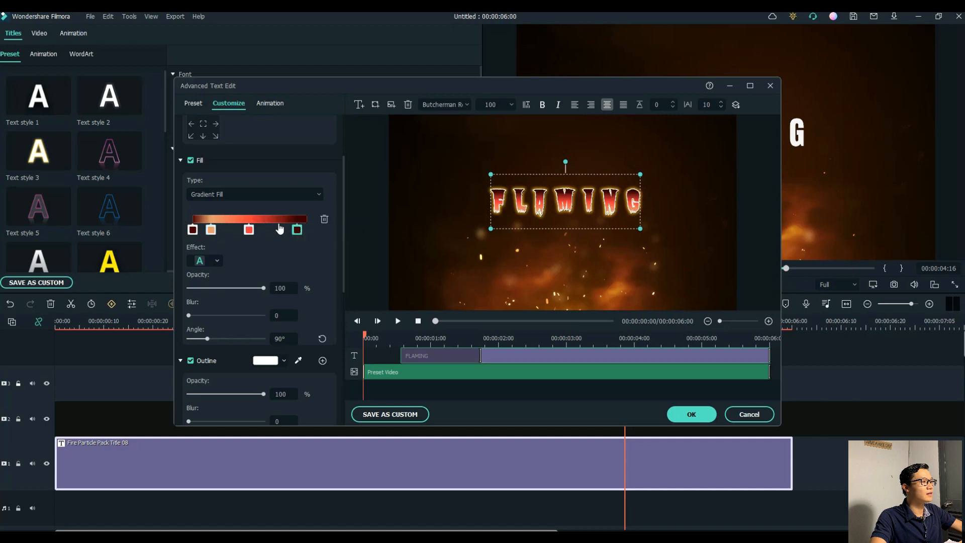
{"action": "left_click", "coordinate": [276, 229]}
{"action": "left_click", "coordinate": [312, 252]}
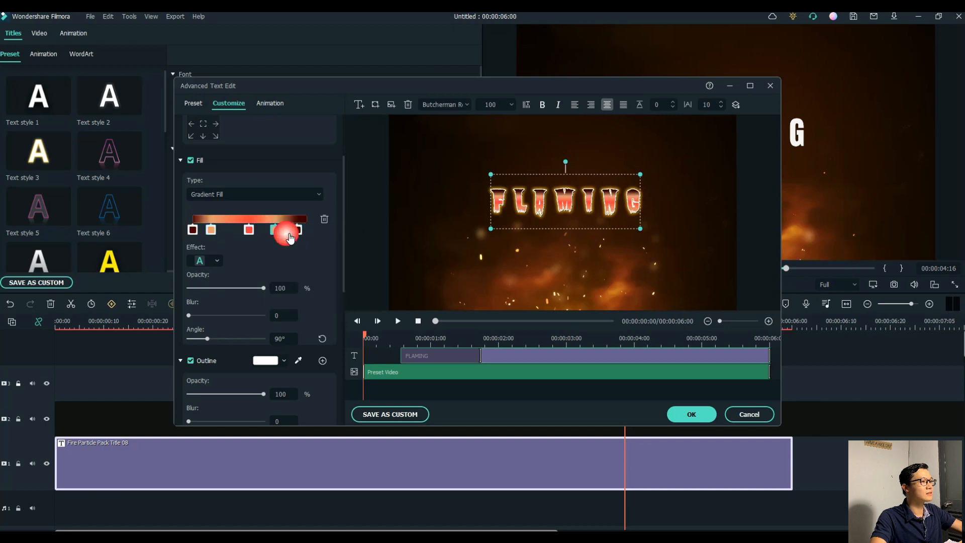
{"action": "mouse_move", "coordinate": [276, 230]}
{"action": "left_mouse_down"}
{"action": "mouse_move", "coordinate": [299, 237]}
{"action": "mouse_move", "coordinate": [283, 231]}
{"action": "left_mouse_up"}
{"action": "left_click_drag", "start_coordinate": [211, 230], "coordinate": [213, 230]}
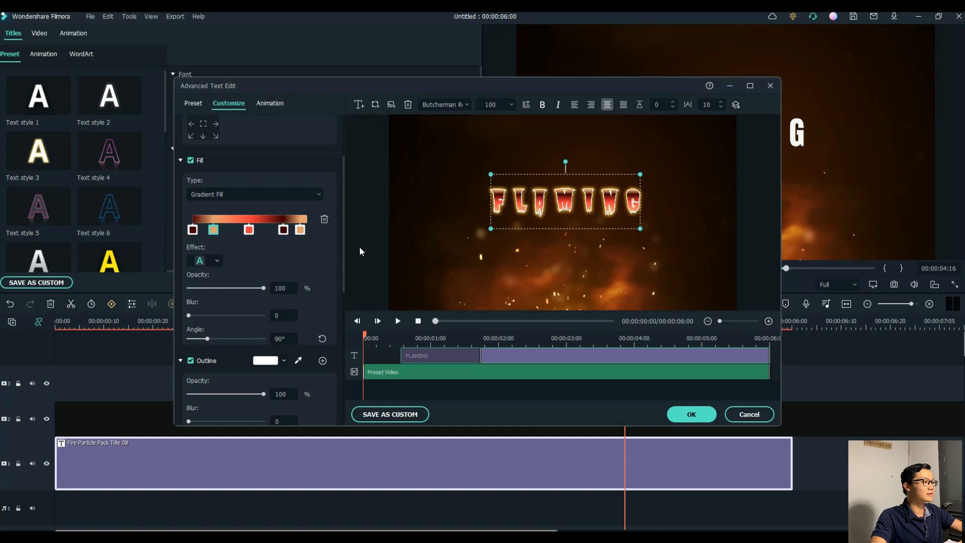
Try a dark fill effect on the text, then apply the bright green-lettered effect that has a blur of 8.
{"action": "left_click", "coordinate": [199, 262]}
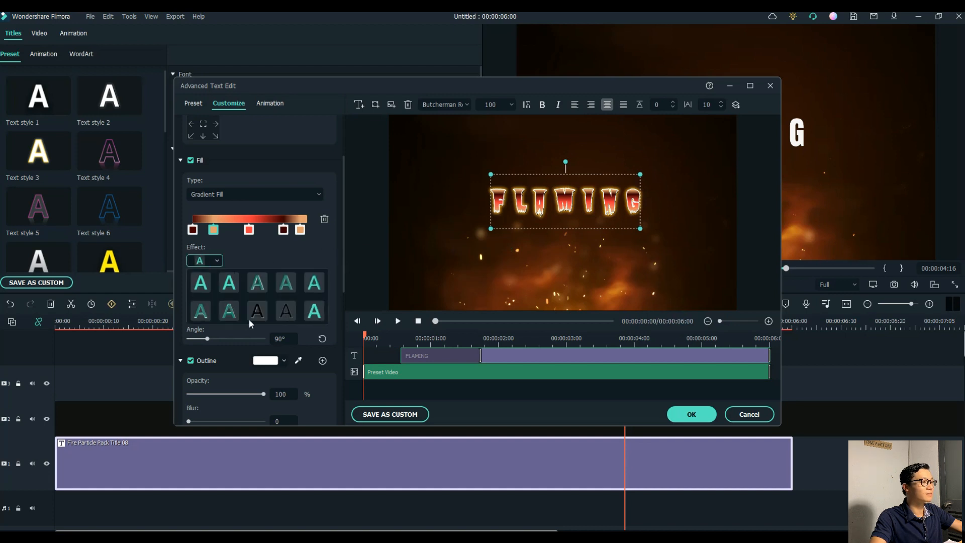
{"action": "left_click", "coordinate": [254, 303]}
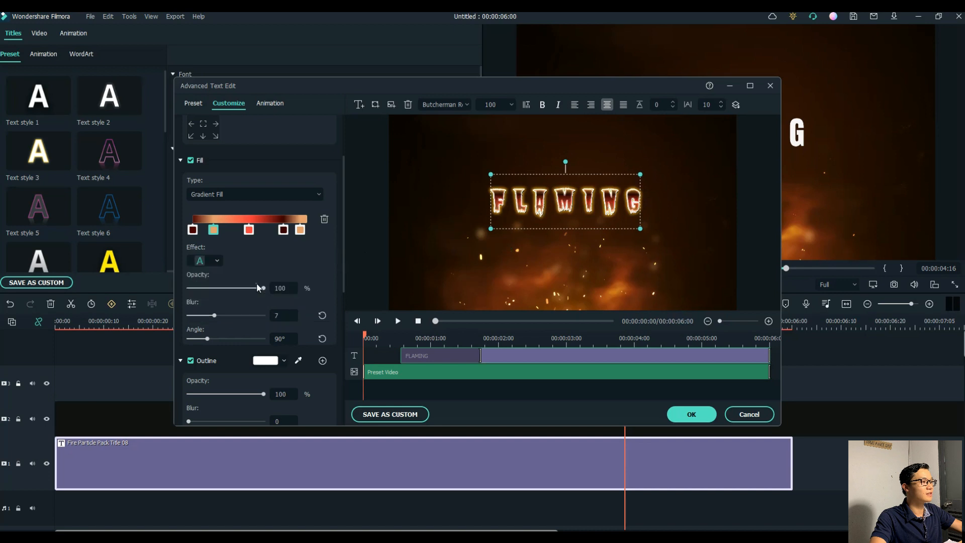
{"action": "left_click", "coordinate": [219, 260]}
{"action": "left_click", "coordinate": [322, 282]}
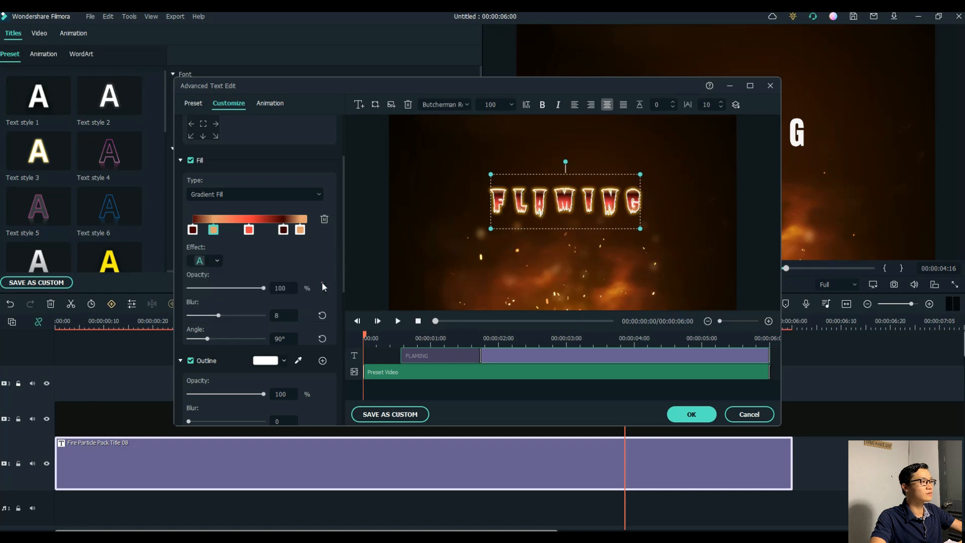
{"action": "left_click", "coordinate": [213, 264]}
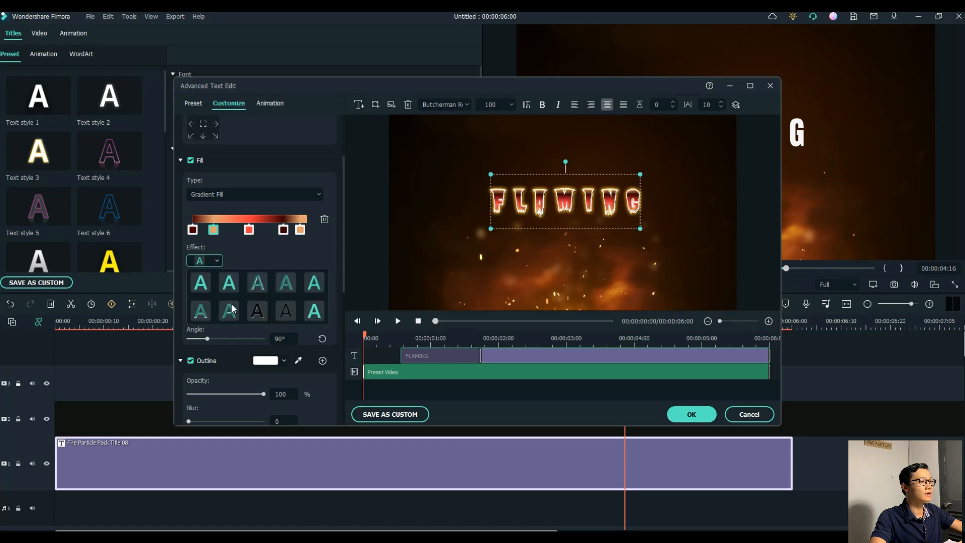
{"action": "left_click", "coordinate": [306, 285]}
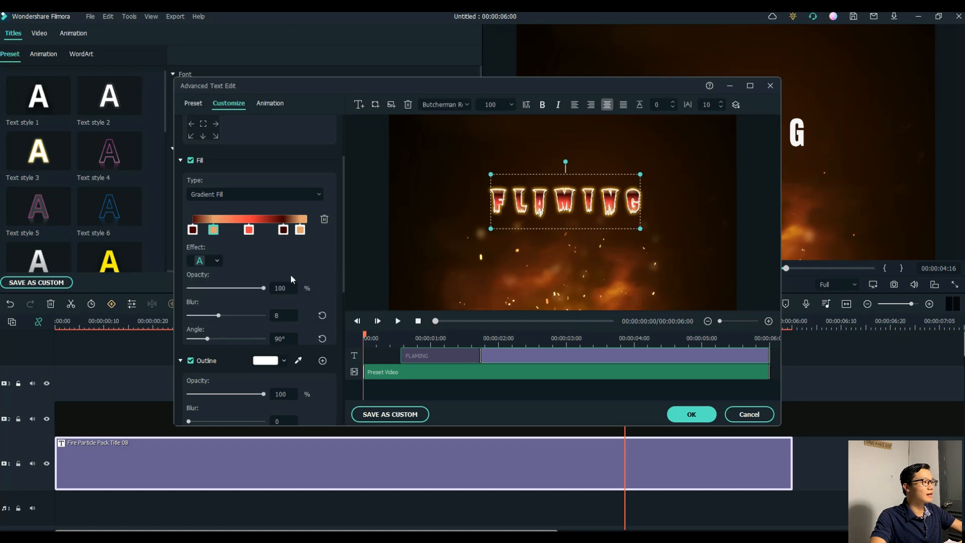
Set the blur of the text's white outline to 2.
{"action": "scroll", "coordinate": [240, 291], "scroll_direction": "down", "scroll_amount": 2}
{"action": "scroll", "coordinate": [234, 282], "scroll_direction": "down", "scroll_amount": 1}
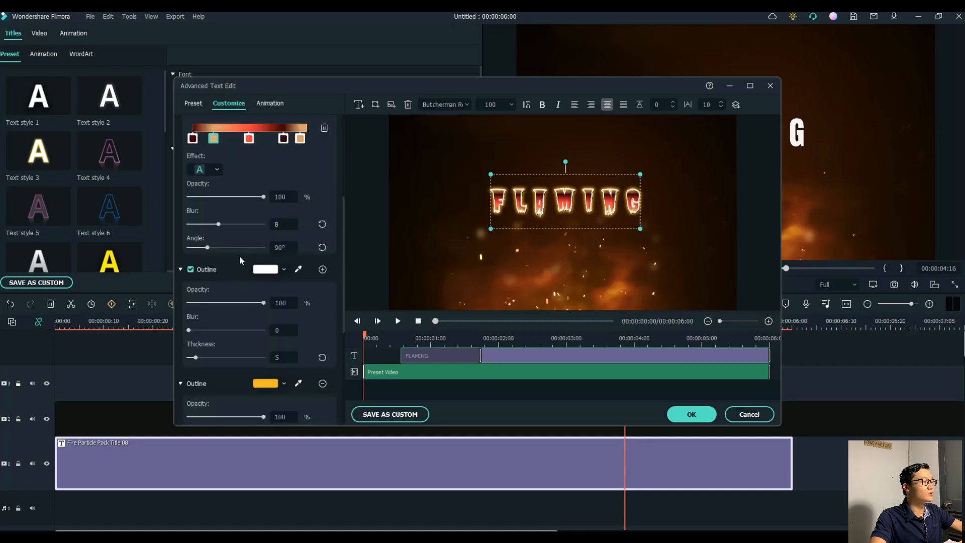
{"action": "scroll", "coordinate": [239, 256], "scroll_direction": "down", "scroll_amount": 2}
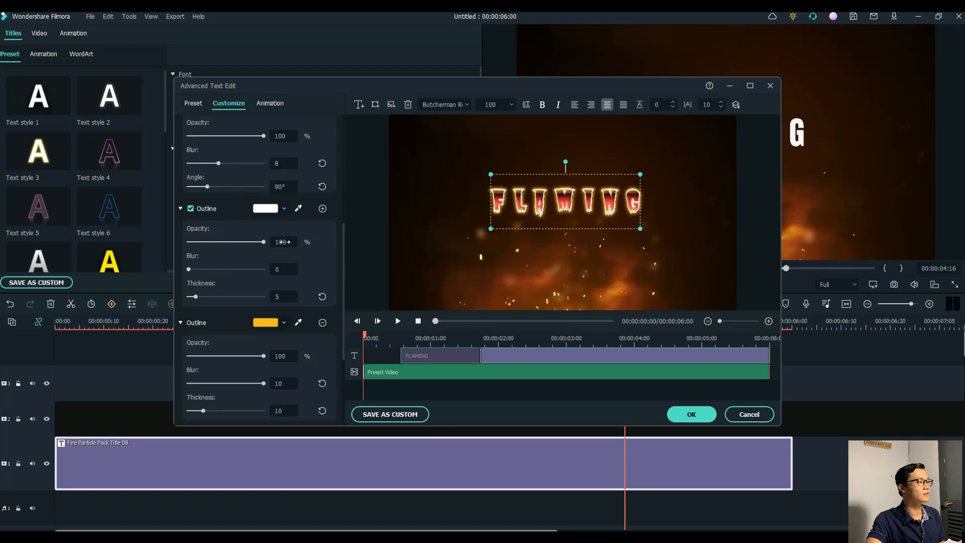
{"action": "left_click", "coordinate": [280, 269]}
{"action": "type", "text": "2"}
{"action": "key", "text": "Return"}
{"action": "scroll", "coordinate": [299, 266], "scroll_direction": "down", "scroll_amount": 1}
{"action": "scroll", "coordinate": [242, 286], "scroll_direction": "down", "scroll_amount": 1}
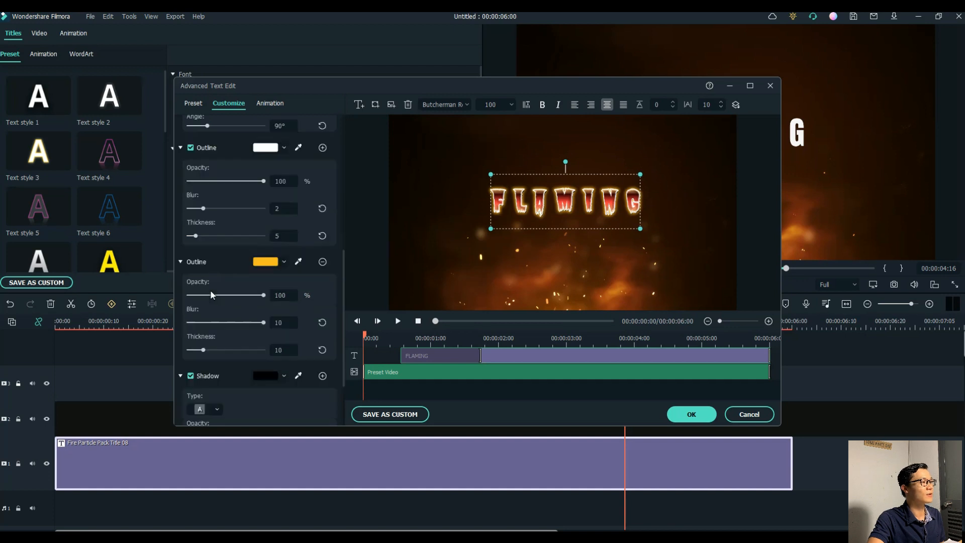
Change the second text outline's color from yellow to a muted orange-brown.
{"action": "left_click", "coordinate": [275, 264]}
{"action": "left_click", "coordinate": [291, 295]}
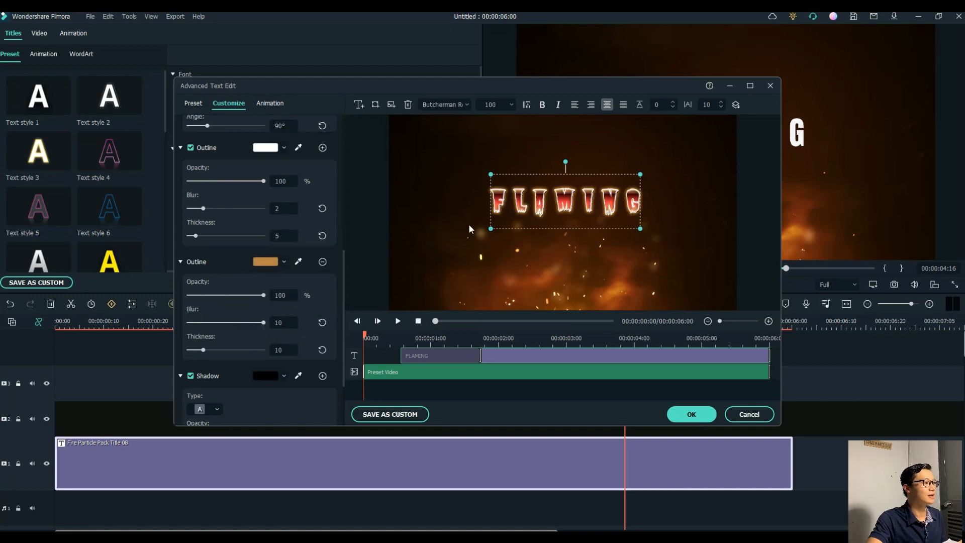
{"action": "scroll", "coordinate": [238, 294], "scroll_direction": "down", "scroll_amount": 1}
{"action": "scroll", "coordinate": [270, 312], "scroll_direction": "up", "scroll_amount": 1}
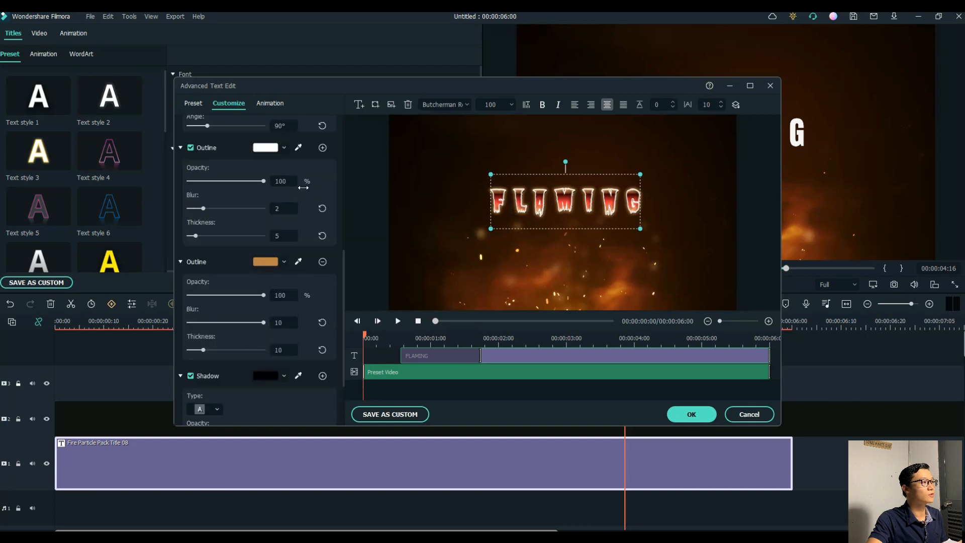
Apply the LinearWipe animation to the FLAMING text.
{"action": "left_click", "coordinate": [274, 104]}
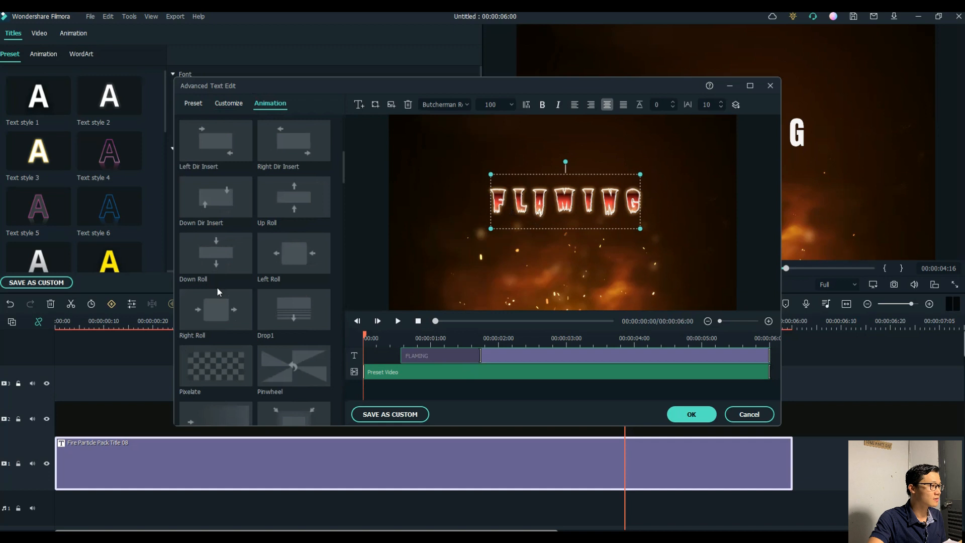
{"action": "scroll", "coordinate": [216, 286], "scroll_direction": "down", "scroll_amount": 5}
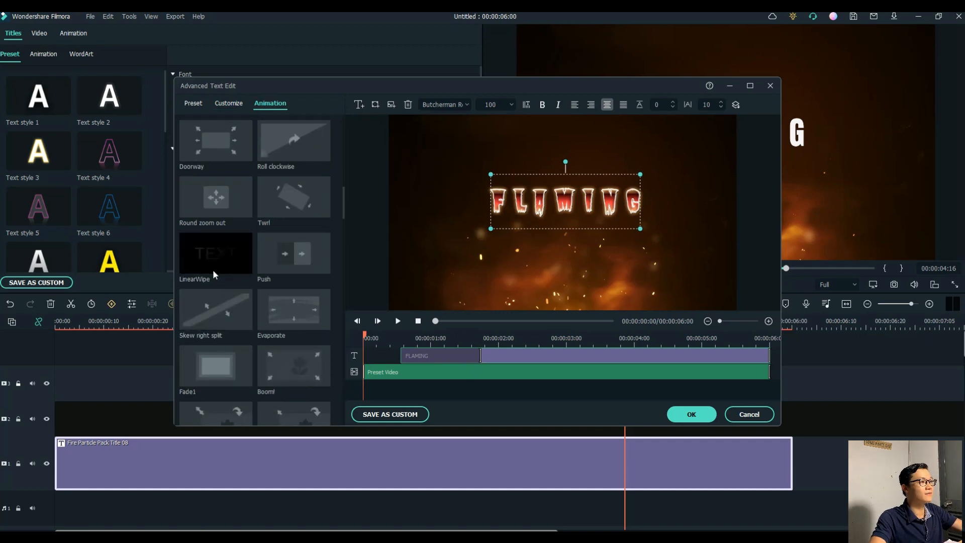
{"action": "left_click", "coordinate": [213, 270]}
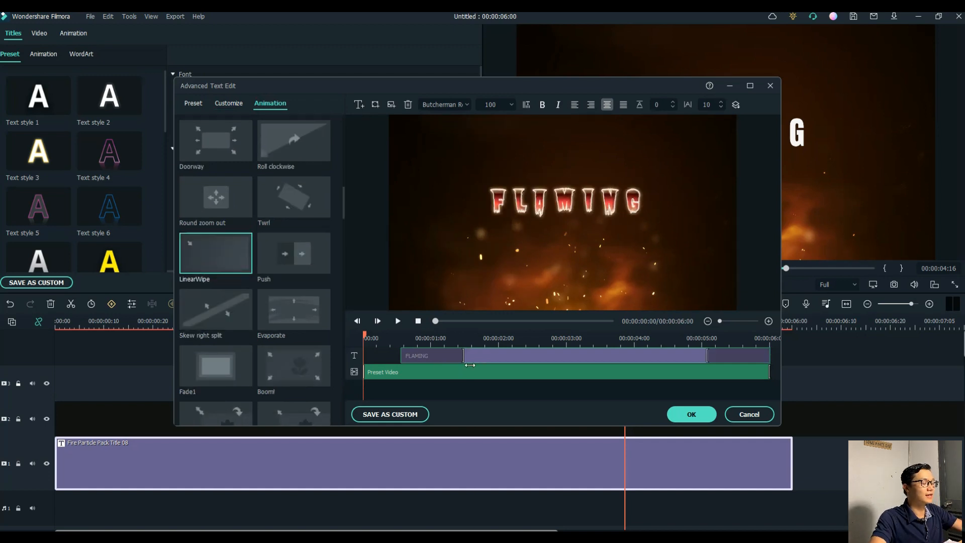
Lengthen the text's opening animation and move the text clip to the very start of the title's internal timeline.
{"action": "left_click_drag", "start_coordinate": [463, 357], "coordinate": [522, 355]}
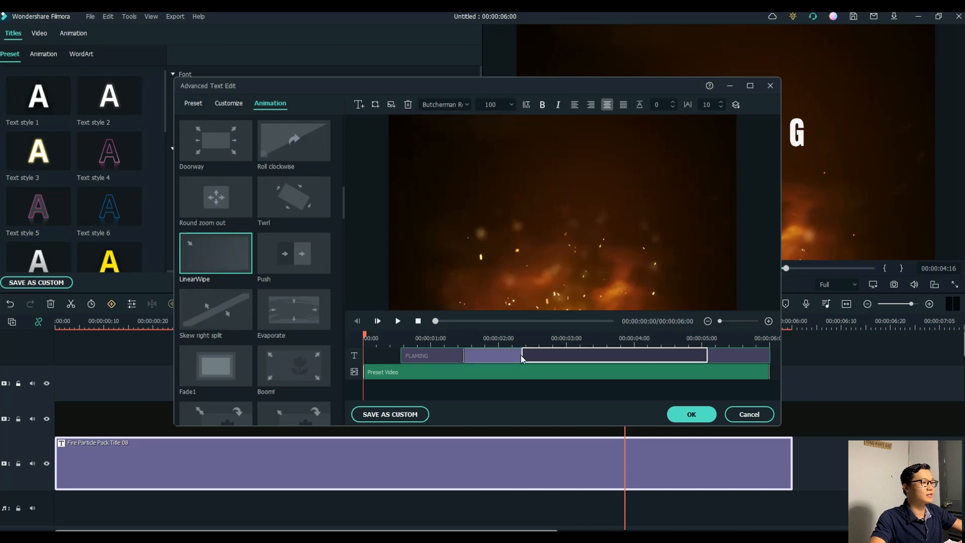
{"action": "left_click", "coordinate": [419, 355]}
{"action": "left_click_drag", "start_coordinate": [419, 354], "coordinate": [384, 354]}
Remove the text's closing animation and extend its opening animation to about 5 seconds.
{"action": "left_click", "coordinate": [512, 355]}
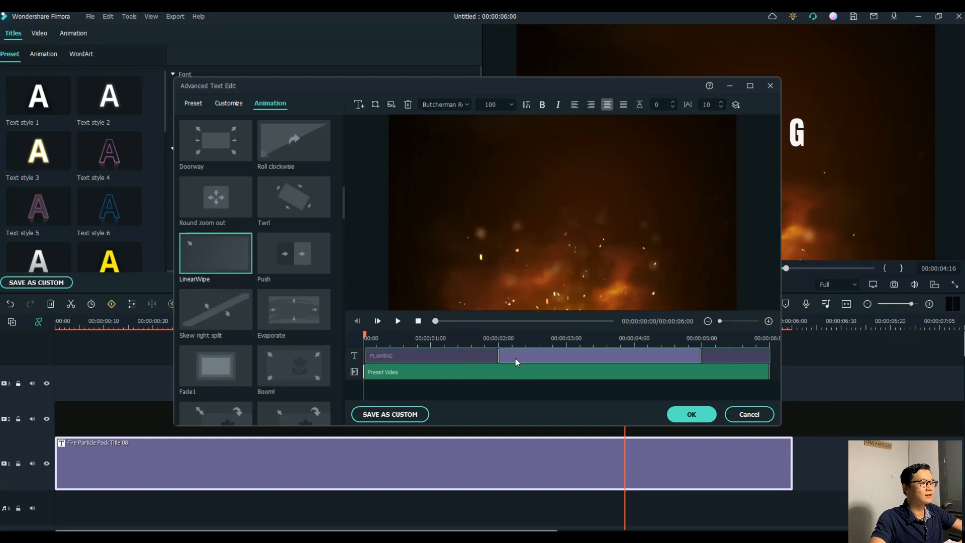
{"action": "left_click_drag", "start_coordinate": [701, 357], "coordinate": [815, 360]}
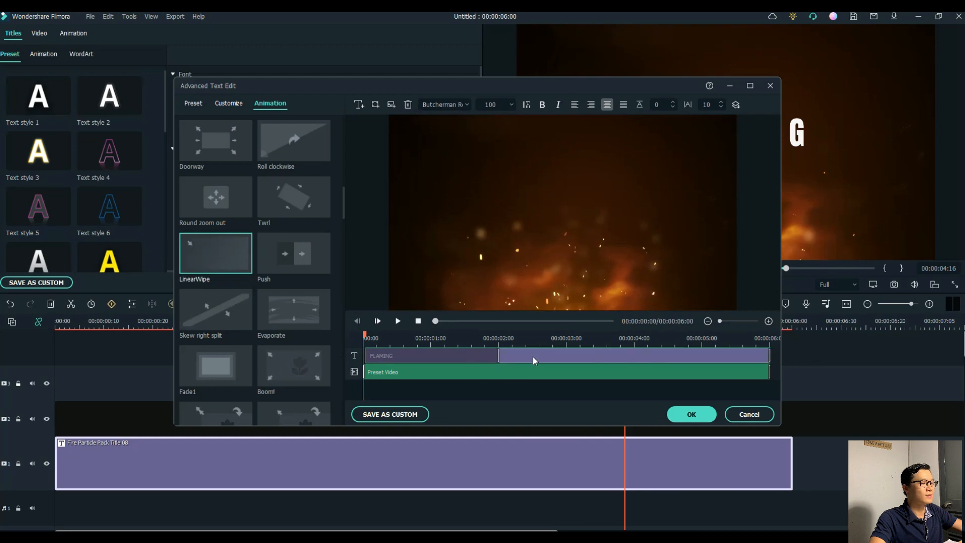
{"action": "left_click_drag", "start_coordinate": [507, 359], "coordinate": [703, 358]}
Preview the title, shorten its opening animation to about 4 seconds, and apply the title edits.
{"action": "left_click", "coordinate": [398, 321]}
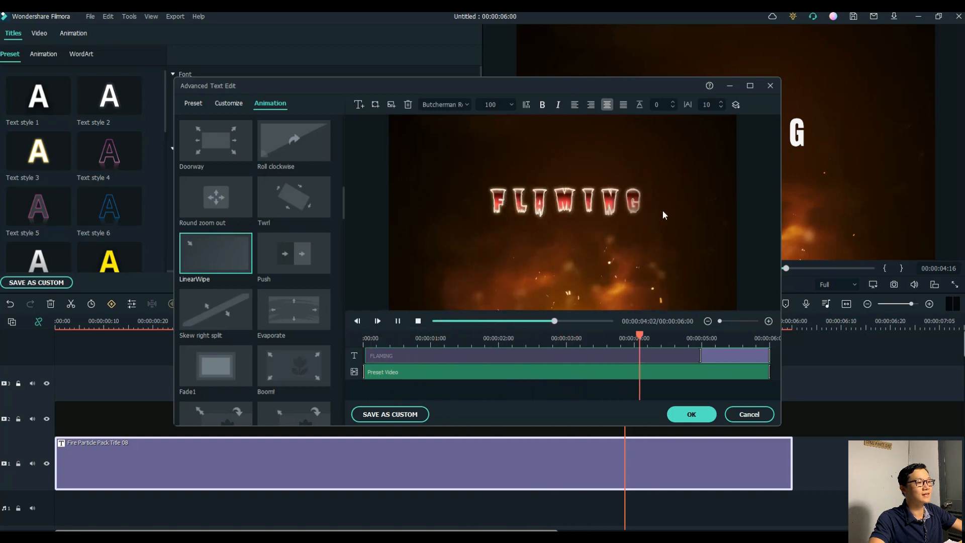
{"action": "left_click_drag", "start_coordinate": [707, 358], "coordinate": [637, 358]}
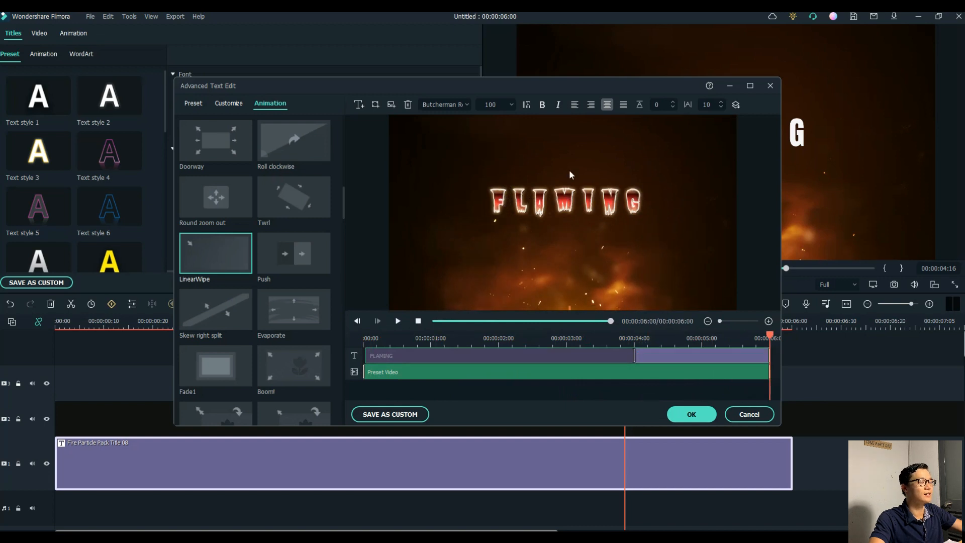
{"action": "left_click", "coordinate": [701, 415]}
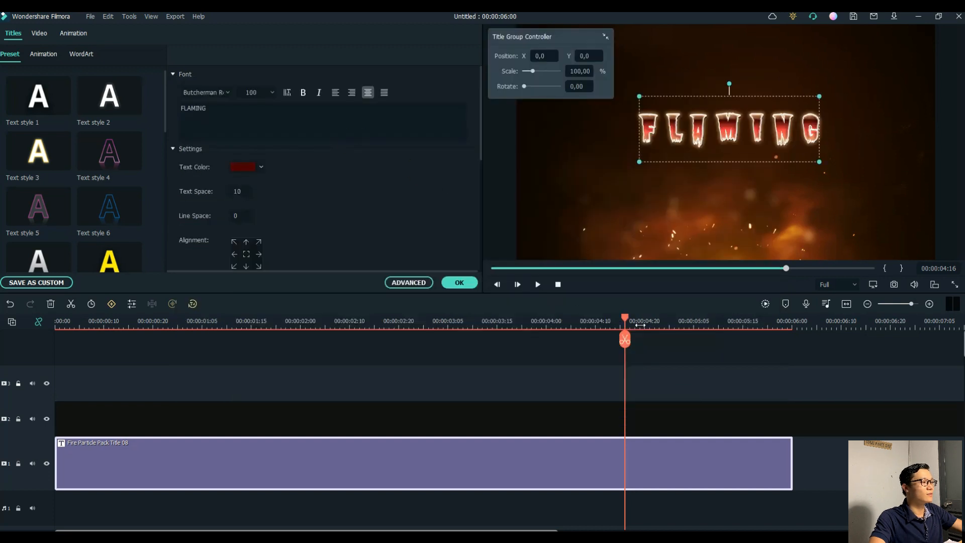
{"action": "left_click_drag", "start_coordinate": [624, 318], "coordinate": [2, 313]}
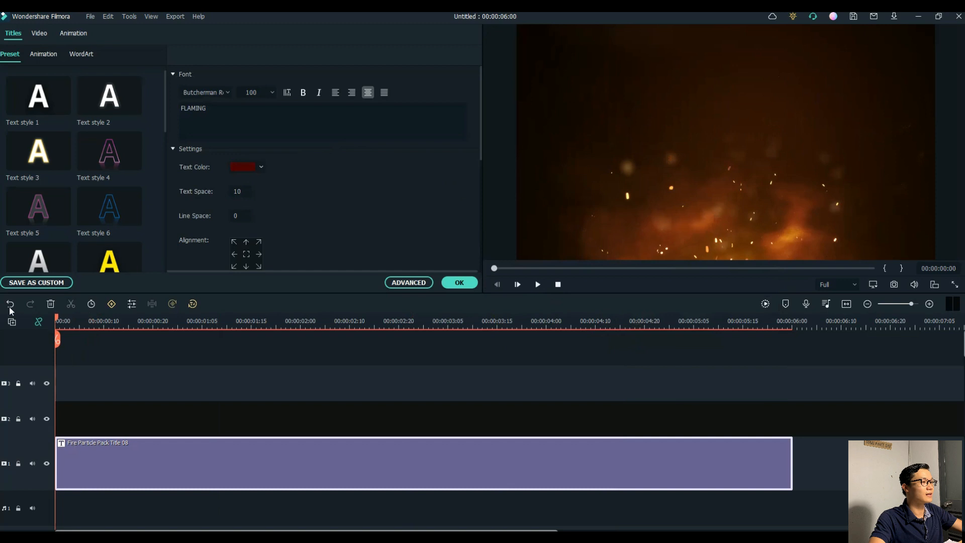
{"action": "left_click", "coordinate": [459, 282]}
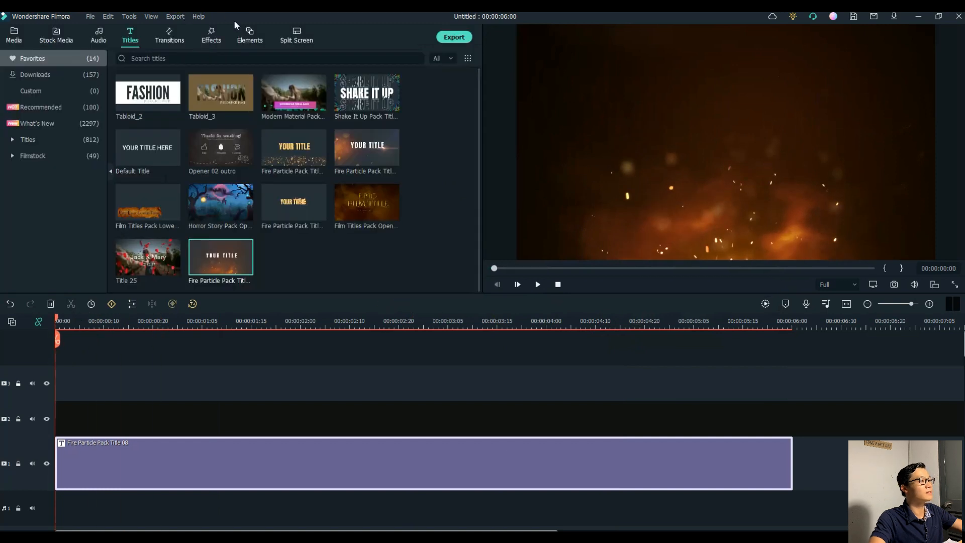
Shift the title clip to start at about 00:00:01:06 and add the Fireball 2 element on track 2 at the timeline start.
{"action": "left_click", "coordinate": [249, 35]}
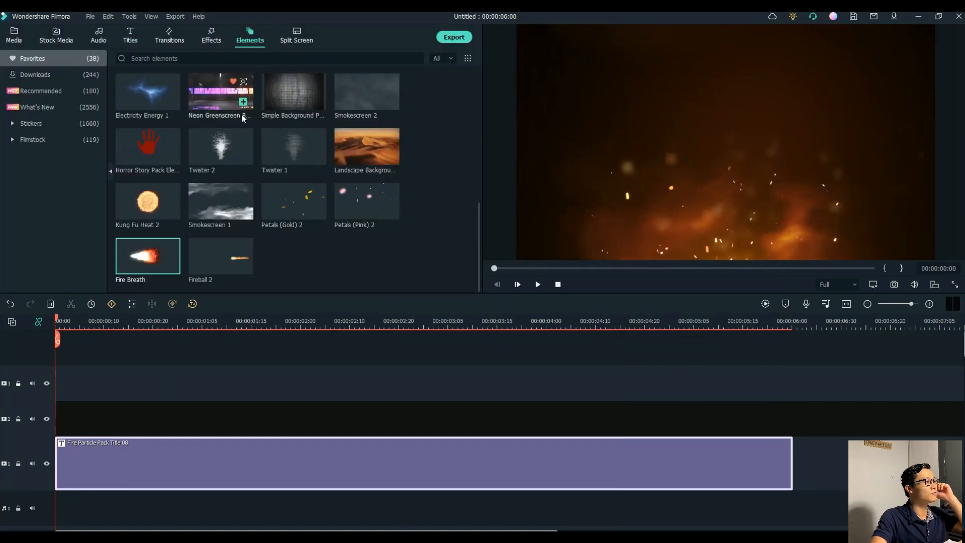
{"action": "mouse_move", "coordinate": [245, 247]}
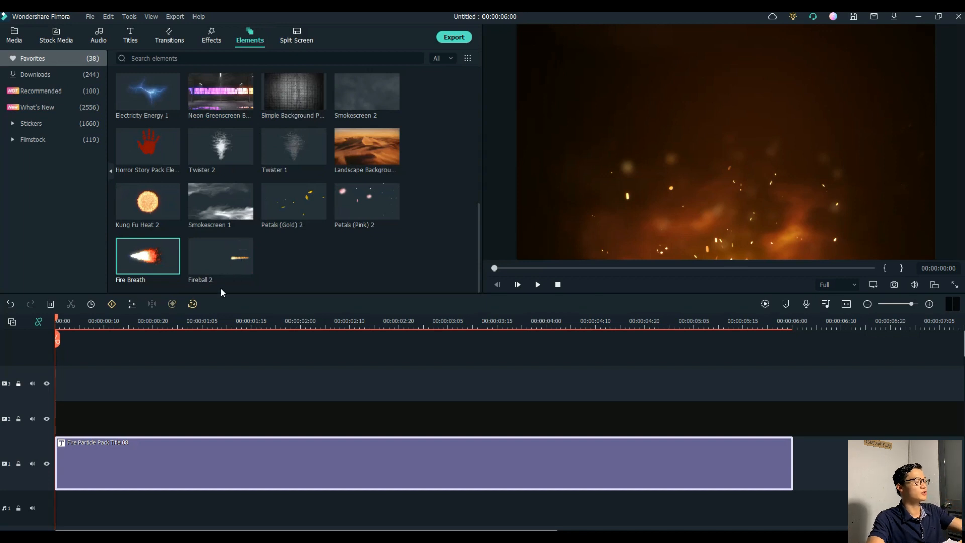
{"action": "left_click_drag", "start_coordinate": [297, 467], "coordinate": [455, 467]}
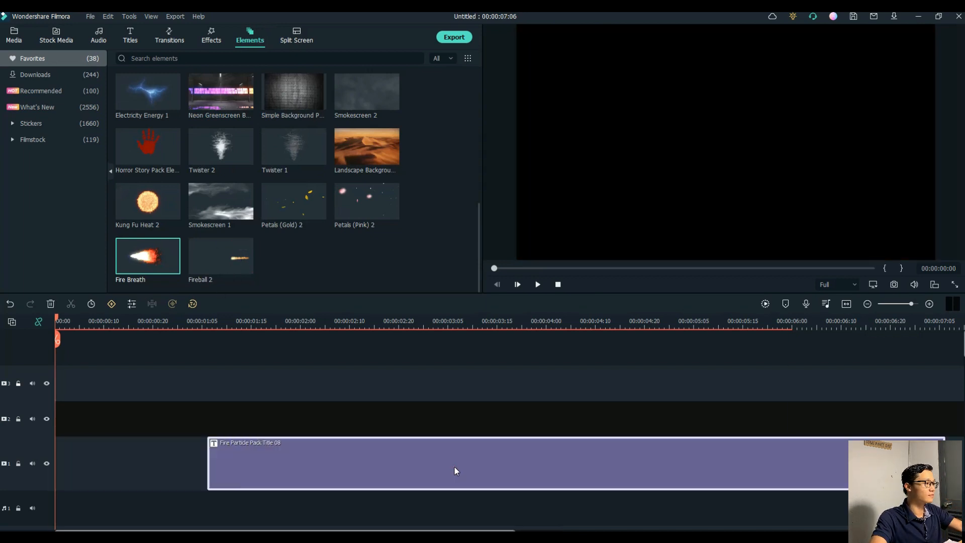
{"action": "left_click_drag", "start_coordinate": [224, 258], "coordinate": [92, 410]}
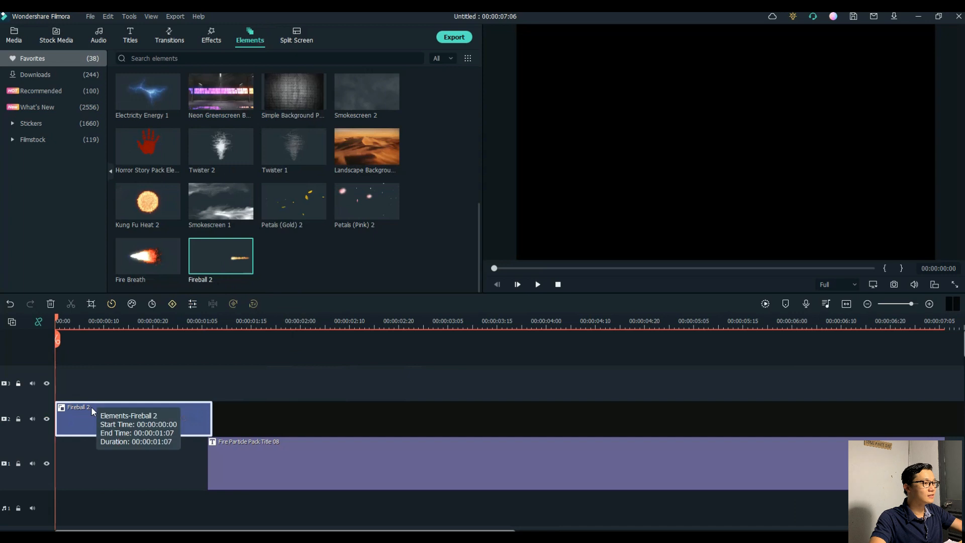
At about 00:00:00:20, rotate the fireball 180 degrees to face the opposite way and move it into the frame's left half.
{"action": "left_click", "coordinate": [536, 284]}
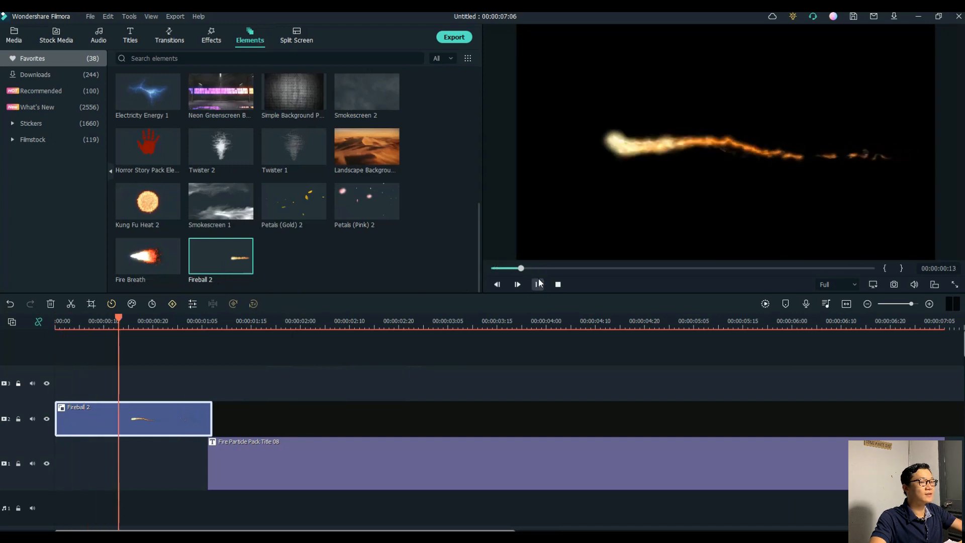
{"action": "left_click", "coordinate": [765, 213]}
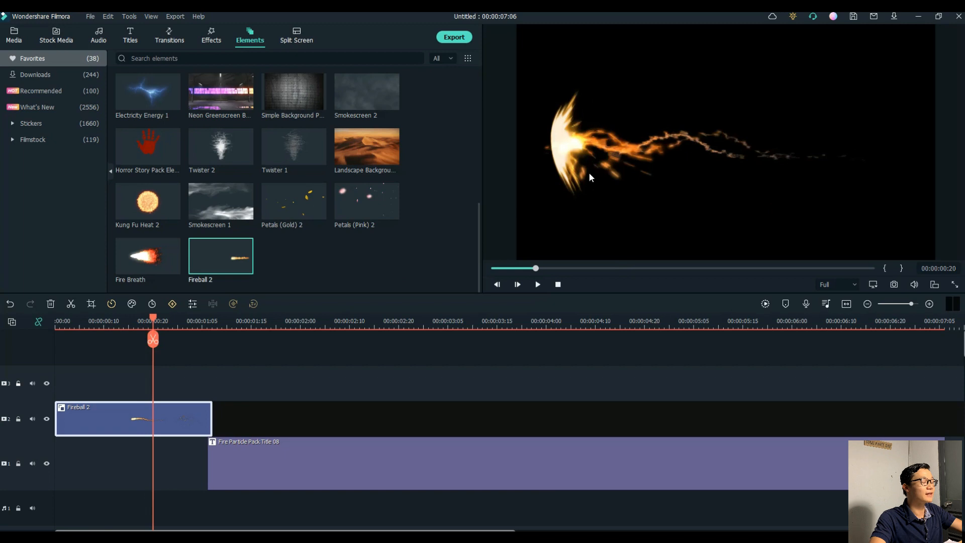
{"action": "left_click", "coordinate": [542, 153]}
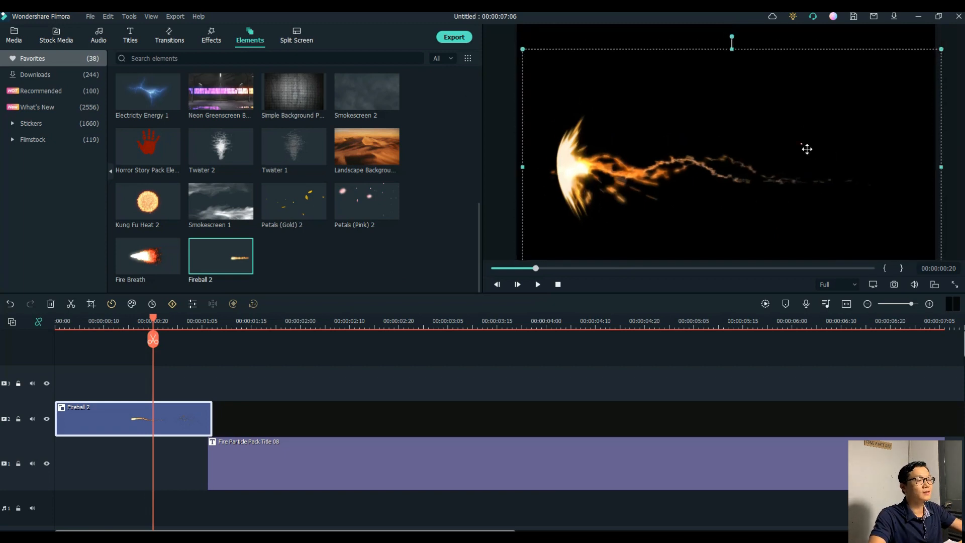
{"action": "left_click_drag", "start_coordinate": [732, 38], "coordinate": [735, 270]}
{"action": "left_click_drag", "start_coordinate": [769, 211], "coordinate": [544, 193]}
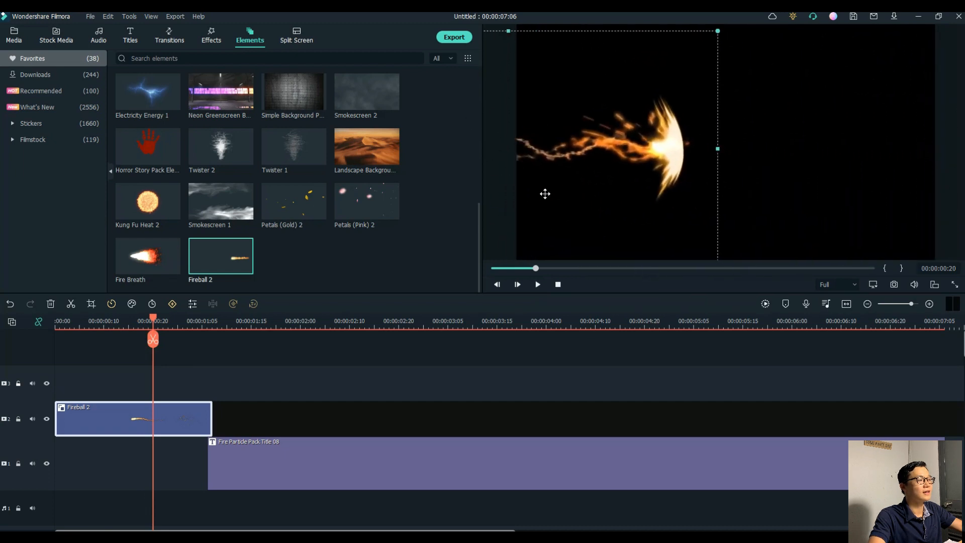
Squash the fireball slightly in height, reposition it so its impact lands right of the frame's center, and preview it.
{"action": "left_click_drag", "start_coordinate": [643, 165], "coordinate": [655, 180]}
{"action": "left_click_drag", "start_coordinate": [618, 34], "coordinate": [619, 66]}
{"action": "left_click_drag", "start_coordinate": [653, 127], "coordinate": [615, 175]}
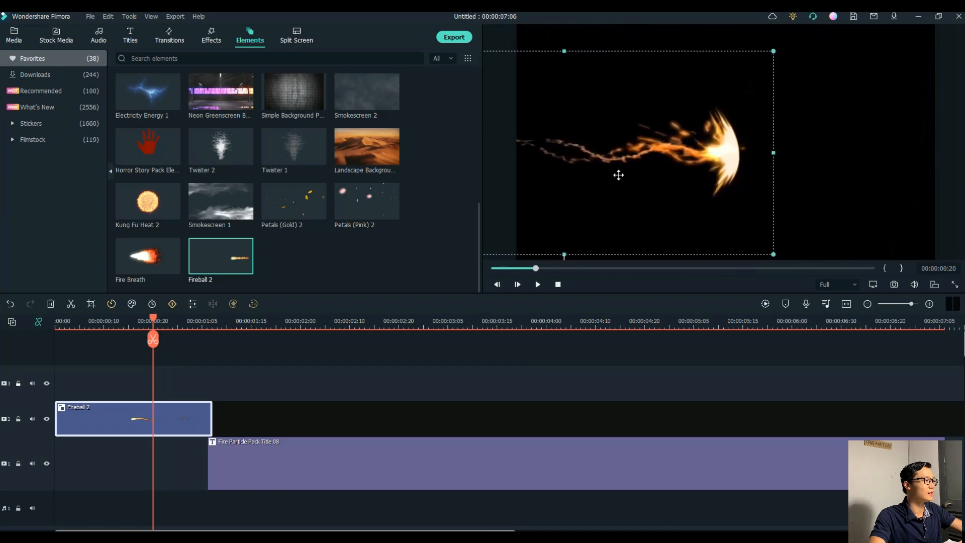
{"action": "left_click_drag", "start_coordinate": [154, 323], "coordinate": [57, 322]}
{"action": "left_click", "coordinate": [537, 284]}
{"action": "key", "text": "space"}
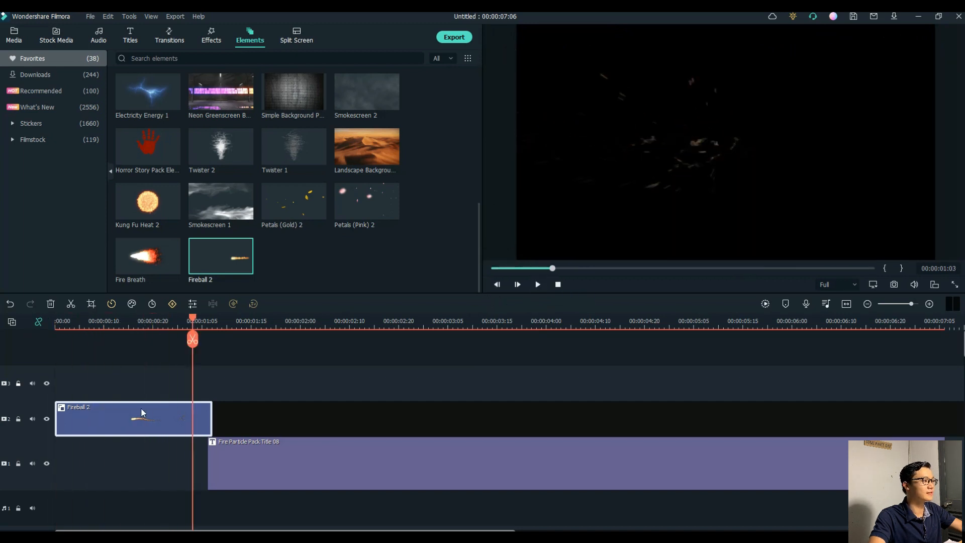
Try a uniform speed of 1.10 on the Fireball 2 clip, then set it to 0.90.
{"action": "right_click", "coordinate": [125, 408]}
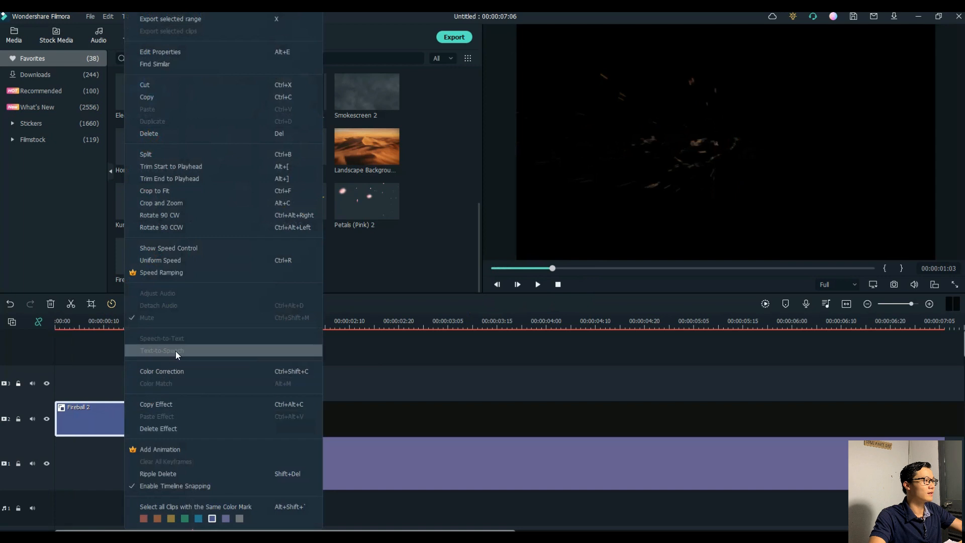
{"action": "left_click", "coordinate": [164, 259]}
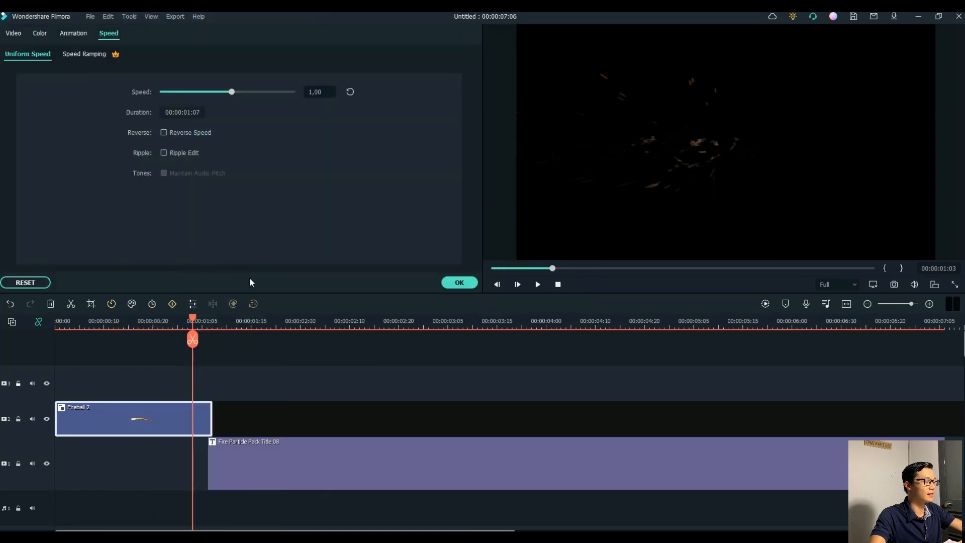
{"action": "left_click_drag", "start_coordinate": [326, 99], "coordinate": [418, 126]}
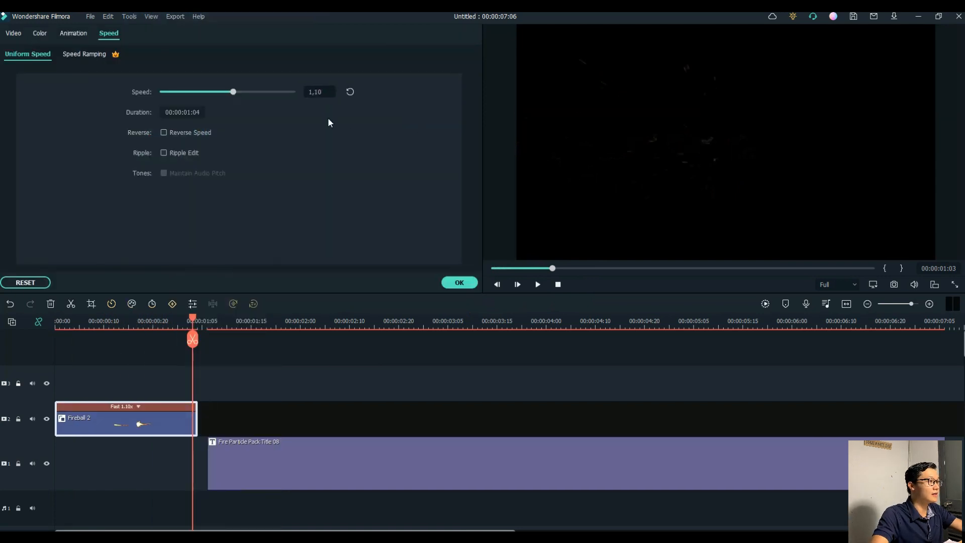
{"action": "double_click", "coordinate": [316, 91]}
{"action": "type", "text": "0,9"}
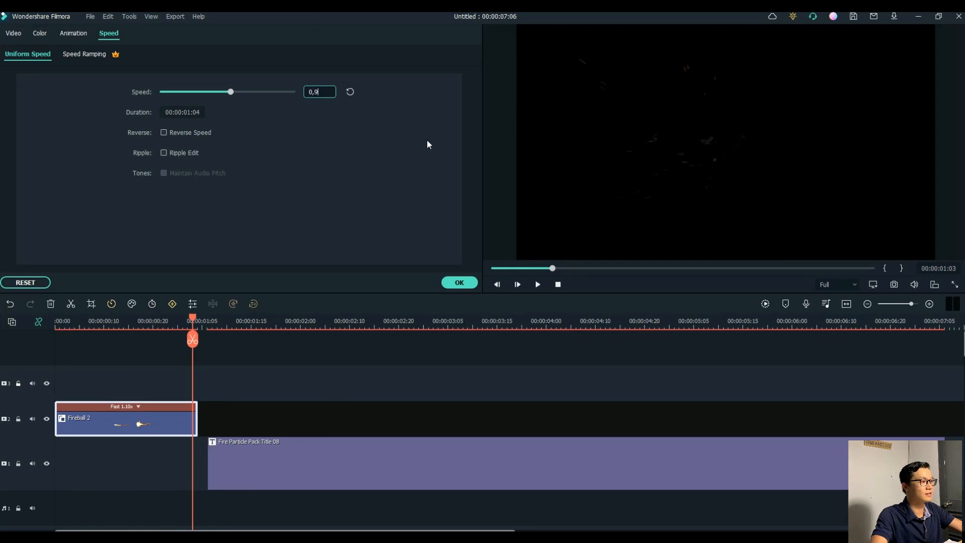
{"action": "left_click", "coordinate": [459, 282]}
Preview the sequence, then move the FLAMING title slightly lower and shift the fireball further left in the frame.
{"action": "left_click_drag", "start_coordinate": [191, 320], "coordinate": [36, 378]}
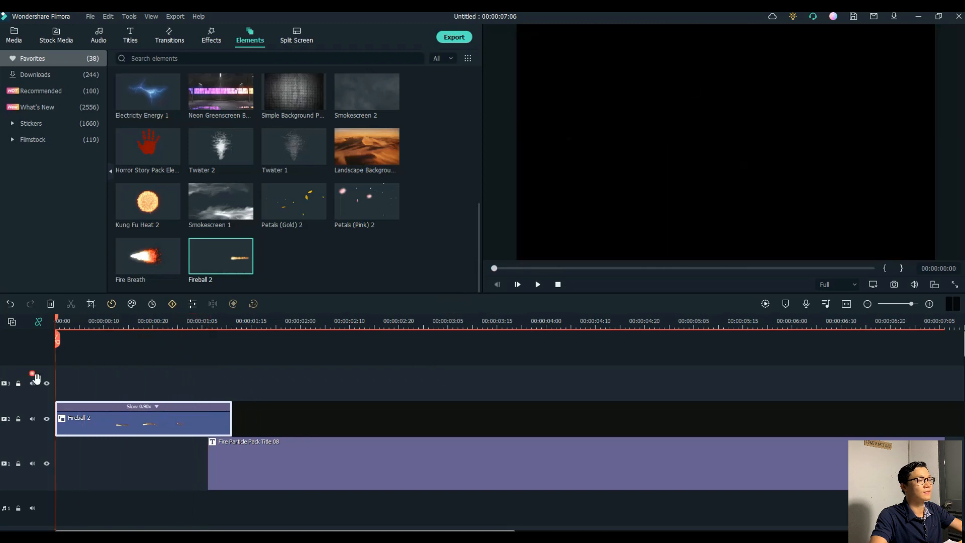
{"action": "left_click", "coordinate": [537, 284]}
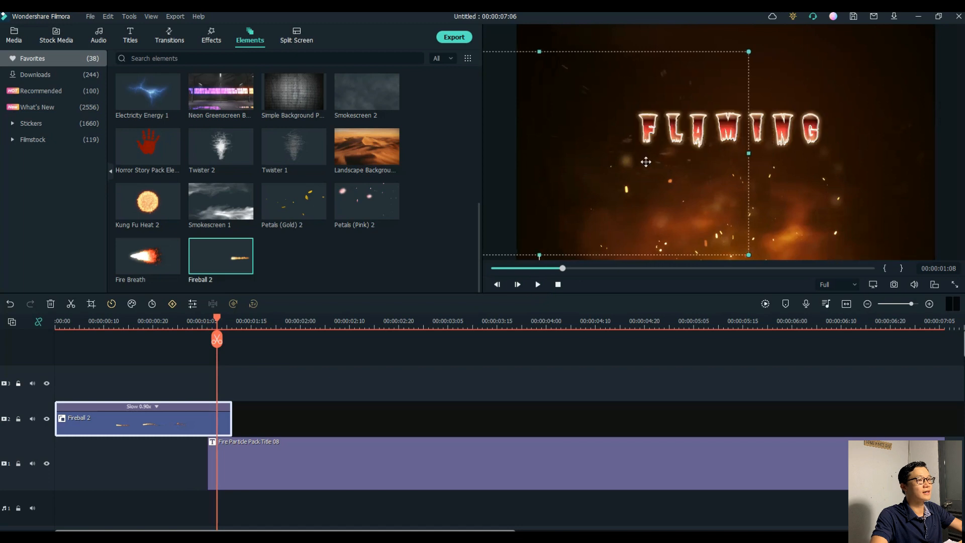
{"action": "left_click", "coordinate": [753, 128]}
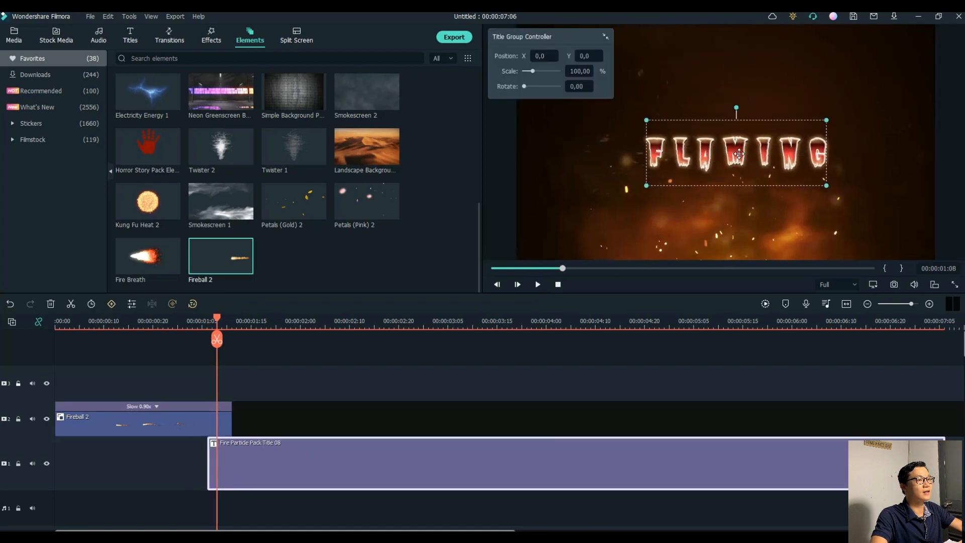
{"action": "left_click", "coordinate": [617, 165]}
{"action": "left_click_drag", "start_coordinate": [616, 165], "coordinate": [578, 164]}
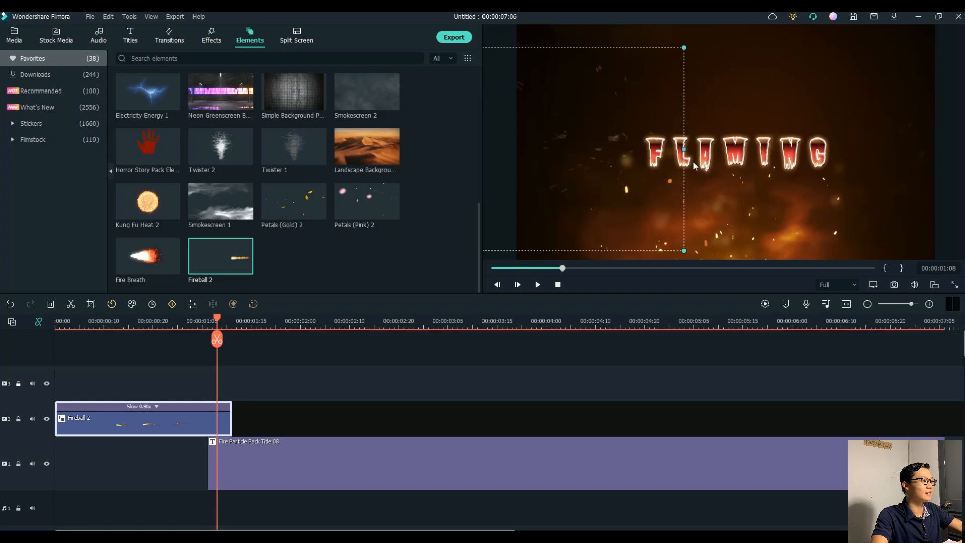
Replay the fireball and title from the start, then move the title clip earlier to begin at about 00:00:01:03.
{"action": "key", "text": "Home"}
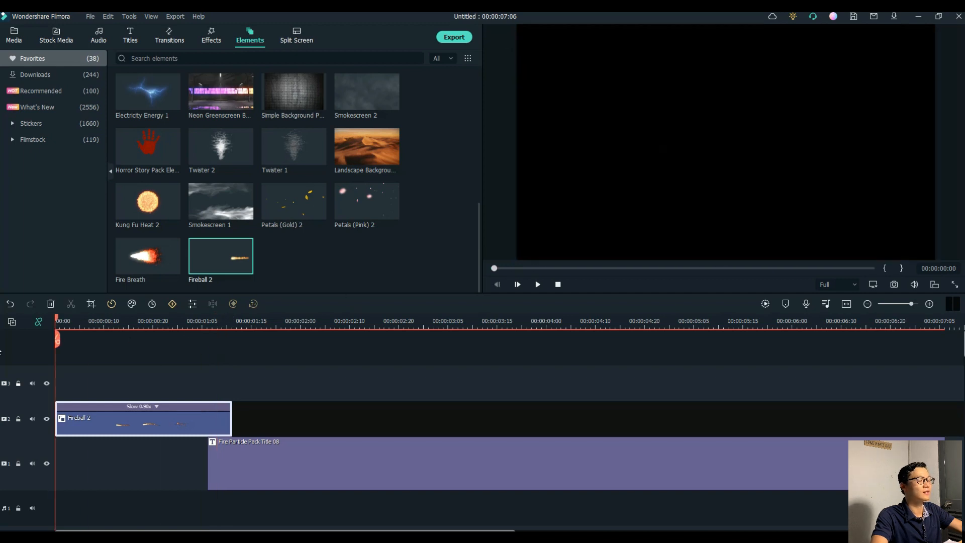
{"action": "left_click", "coordinate": [538, 284]}
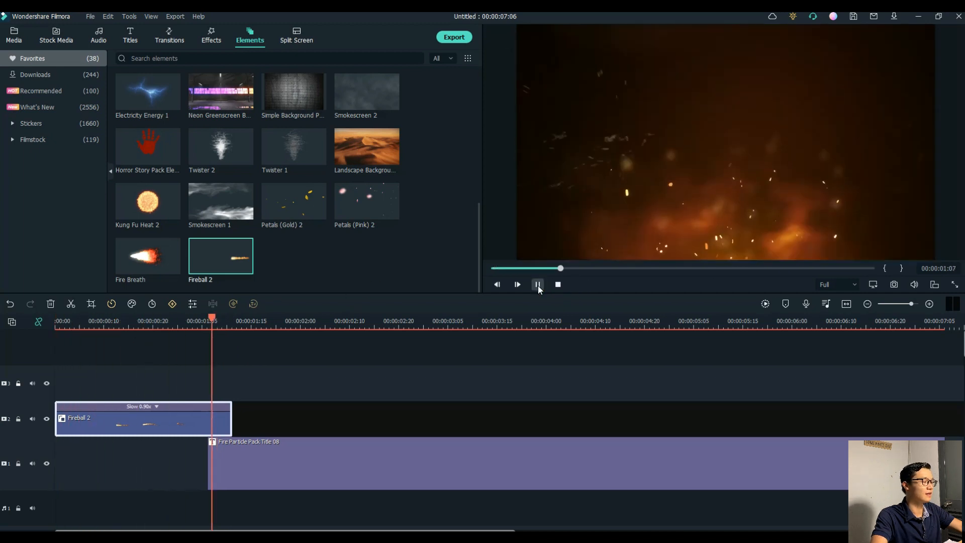
{"action": "left_click", "coordinate": [537, 284]}
{"action": "left_click_drag", "start_coordinate": [330, 450], "coordinate": [309, 454]}
Add the Fire Breath element on track 3, aligned with the start of the title clip.
{"action": "mouse_move", "coordinate": [386, 204]}
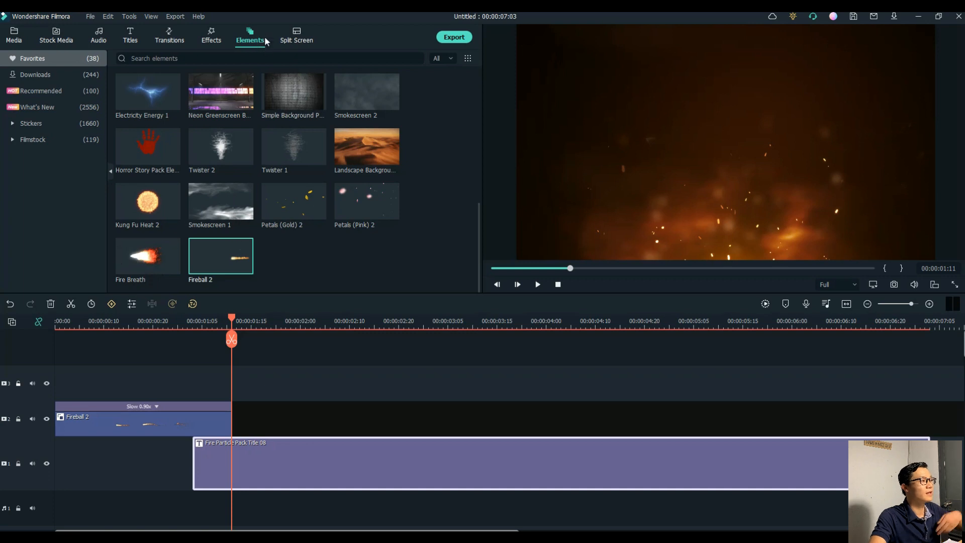
{"action": "mouse_move", "coordinate": [140, 256]}
{"action": "left_click_drag", "start_coordinate": [140, 256], "coordinate": [206, 383]}
{"action": "left_click", "coordinate": [350, 381]}
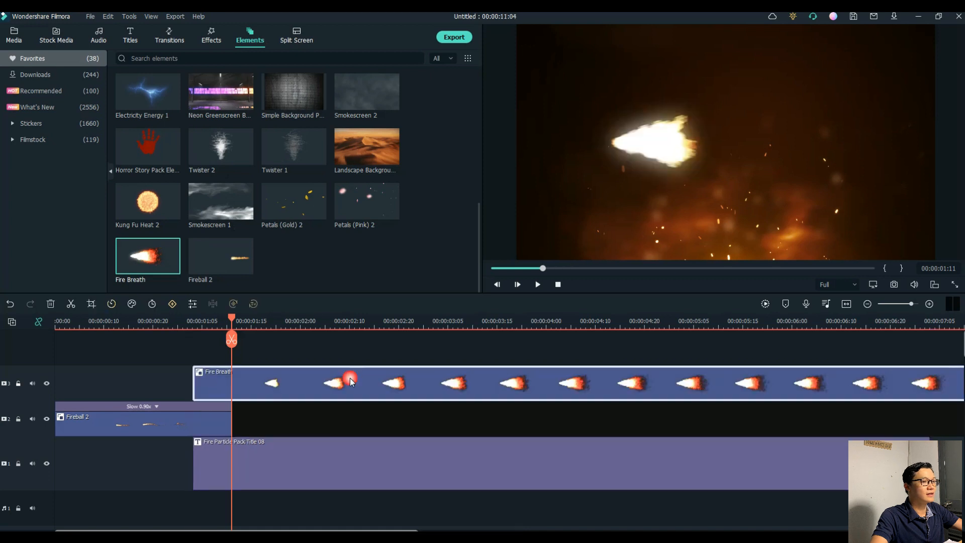
Trim the end of the Fire Breath clip to about 00:00:05:21 and play the sequence from the start.
{"action": "left_click", "coordinate": [847, 304]}
{"action": "left_click_drag", "start_coordinate": [930, 385], "coordinate": [511, 385]}
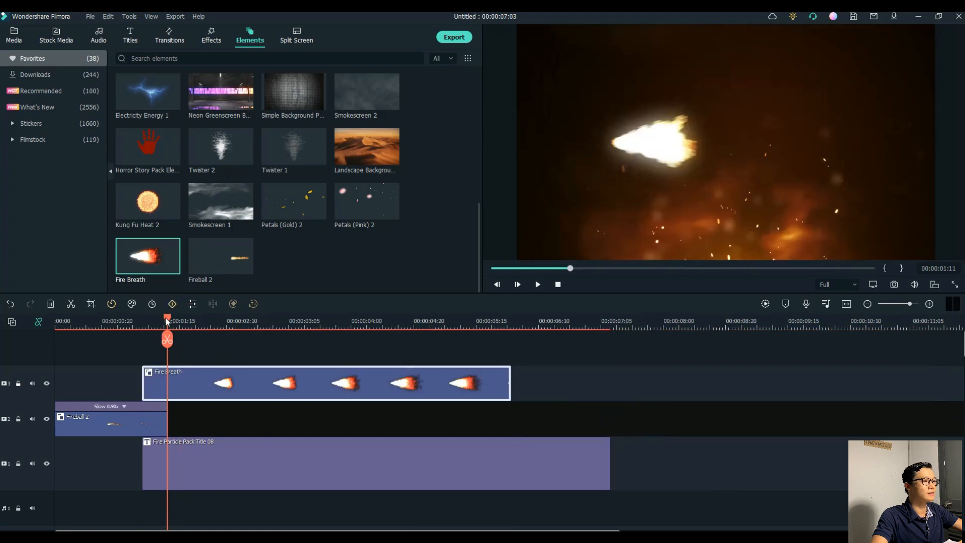
{"action": "left_click_drag", "start_coordinate": [167, 322], "coordinate": [55, 322]}
{"action": "left_click", "coordinate": [538, 284]}
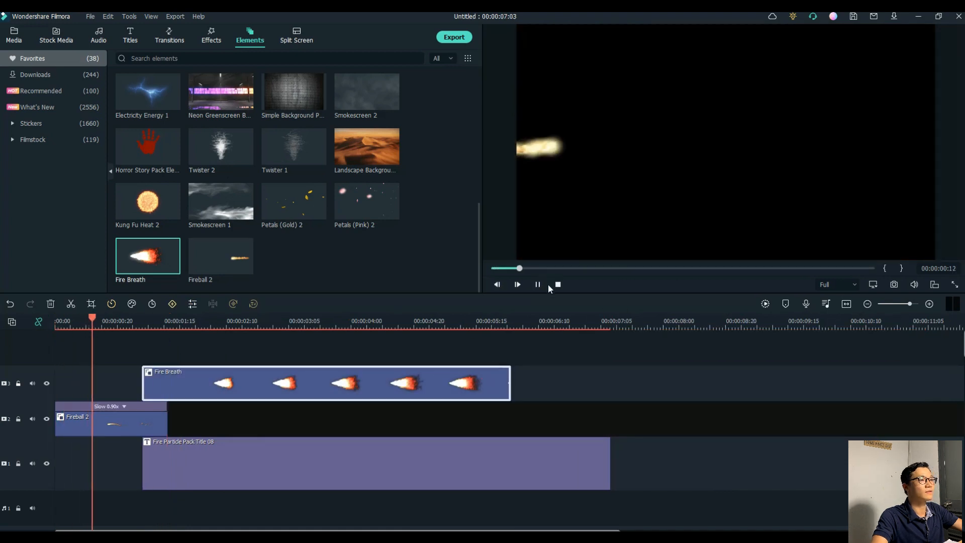
{"action": "left_click", "coordinate": [538, 285]}
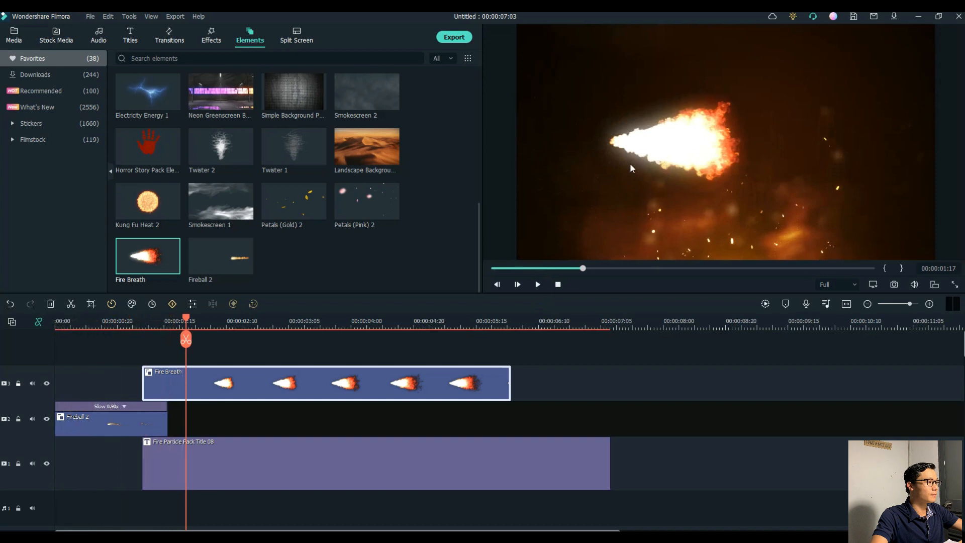
Move Fire Breath to begin at about 00:00:00:24, shift its flame right and slightly down onto the FLAMING title, and preview it.
{"action": "left_click_drag", "start_coordinate": [271, 390], "coordinate": [259, 390]}
{"action": "left_click", "coordinate": [671, 147]}
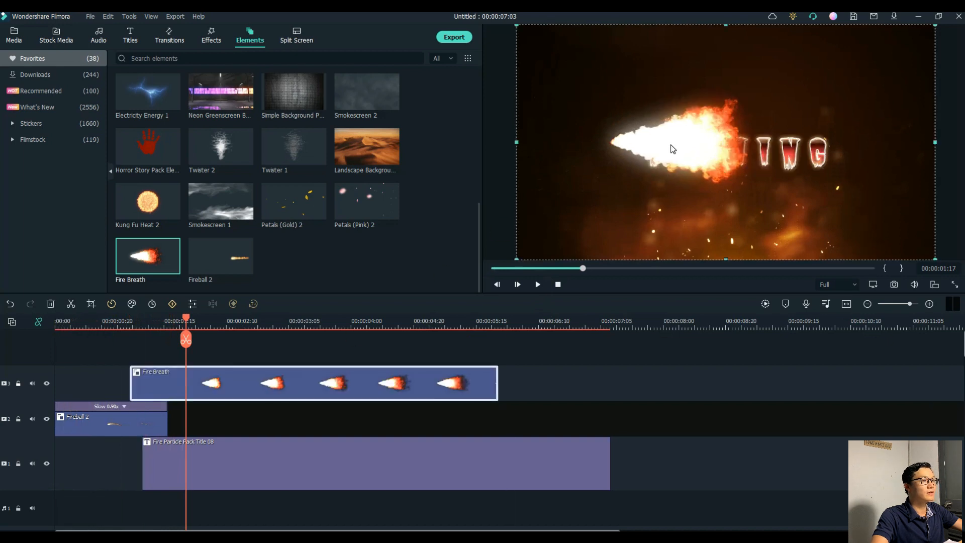
{"action": "left_click_drag", "start_coordinate": [637, 169], "coordinate": [681, 158]}
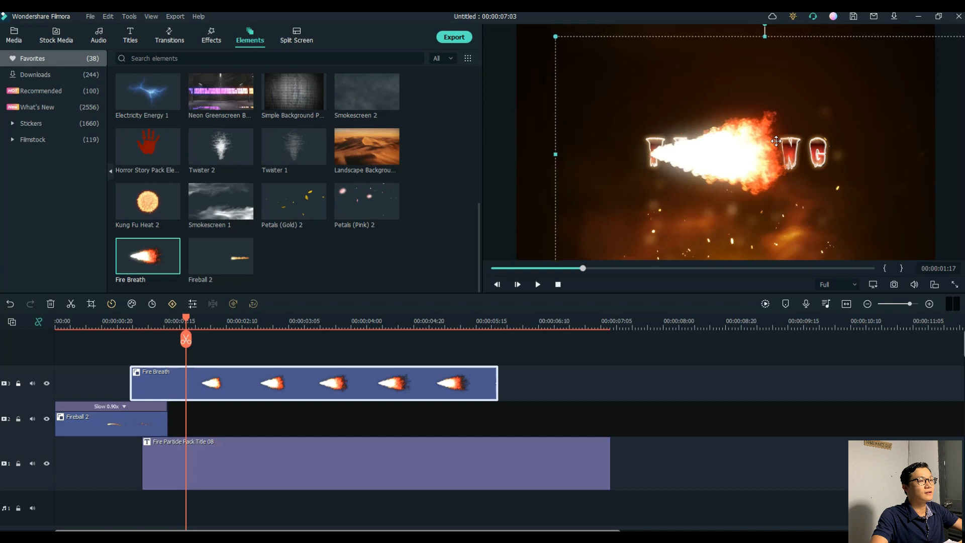
{"action": "left_click_drag", "start_coordinate": [743, 168], "coordinate": [743, 170]}
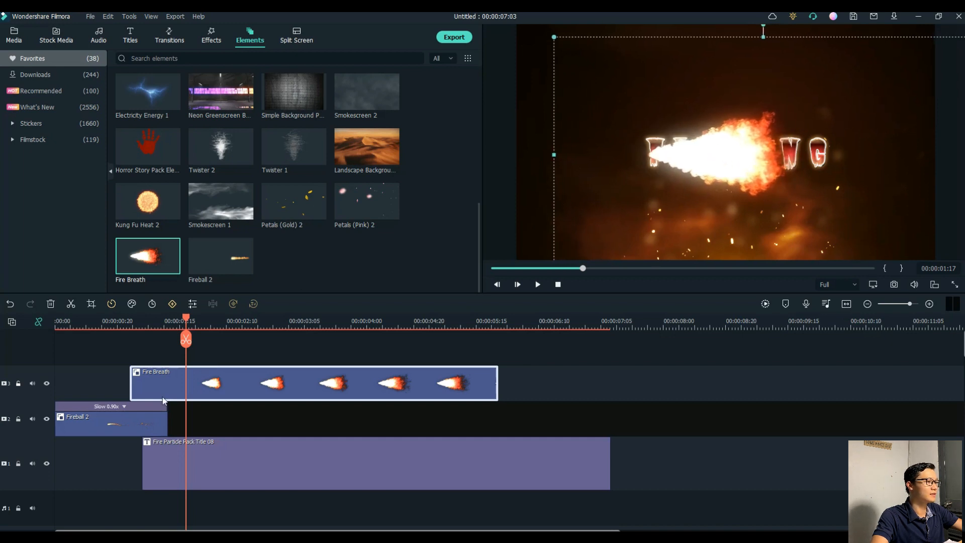
{"action": "left_click", "coordinate": [517, 290]}
{"action": "left_click", "coordinate": [537, 285]}
{"action": "left_click", "coordinate": [537, 285]}
Lock the Fire Breath track and shift Fireball 2 right and slightly up in the frame to line up with the flame.
{"action": "left_click", "coordinate": [143, 413]}
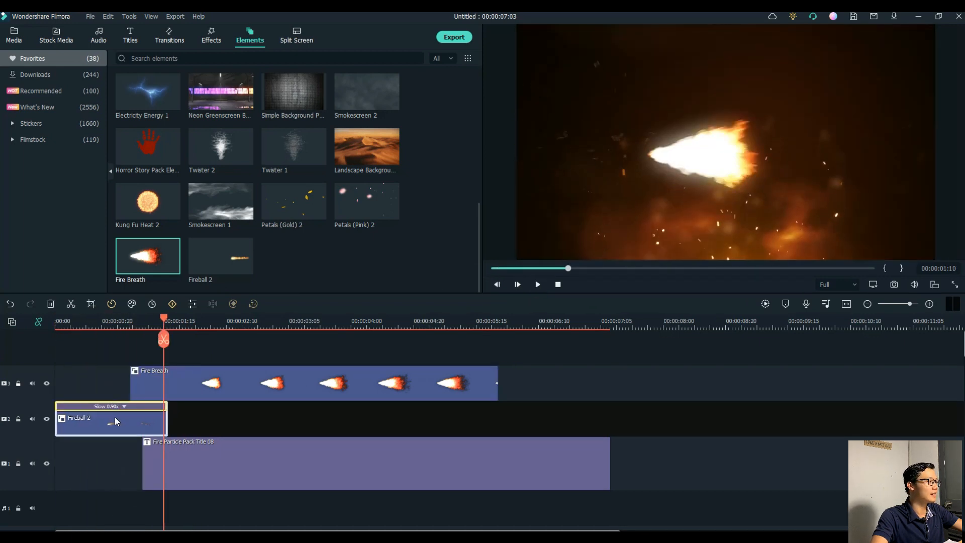
{"action": "left_click", "coordinate": [18, 383]}
{"action": "left_click", "coordinate": [19, 383]}
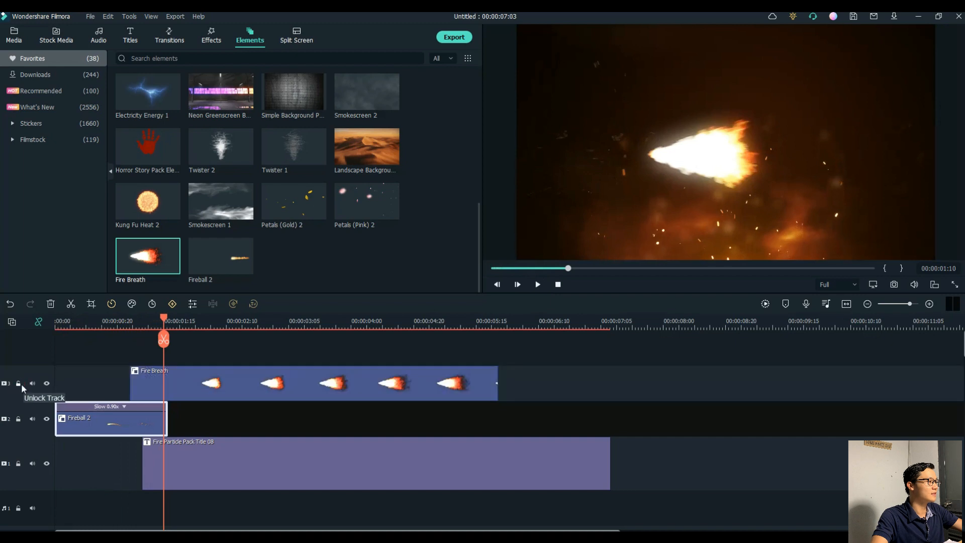
{"action": "left_click", "coordinate": [19, 384]}
{"action": "left_click", "coordinate": [598, 179]}
{"action": "left_click_drag", "start_coordinate": [600, 181], "coordinate": [638, 180]}
{"action": "left_click_drag", "start_coordinate": [164, 320], "coordinate": [116, 320]}
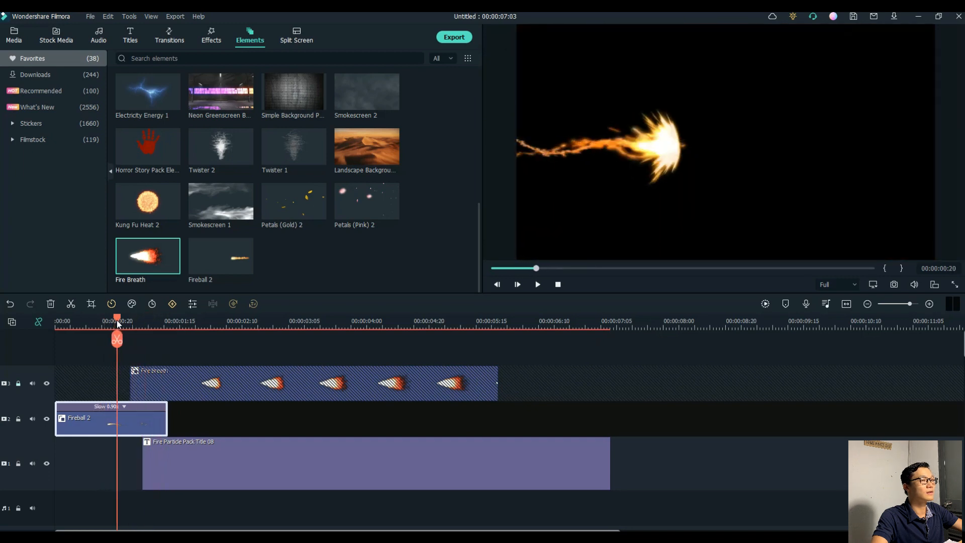
{"action": "left_click_drag", "start_coordinate": [649, 146], "coordinate": [645, 139]}
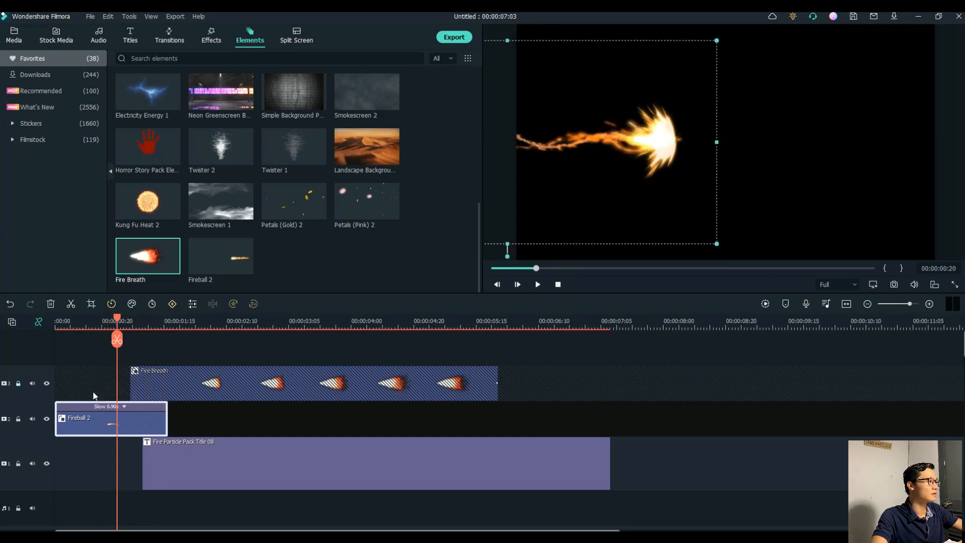
Move the Fire Breath clip to begin at about 00:00:00:20 and fine-tune the flame's position over the title's first letter.
{"action": "left_click_drag", "start_coordinate": [183, 390], "coordinate": [171, 394]}
{"action": "mouse_move", "coordinate": [733, 170]}
{"action": "left_mouse_down"}
{"action": "mouse_move", "coordinate": [733, 151]}
{"action": "mouse_move", "coordinate": [721, 169]}
{"action": "left_mouse_up"}
{"action": "left_click", "coordinate": [196, 310]}
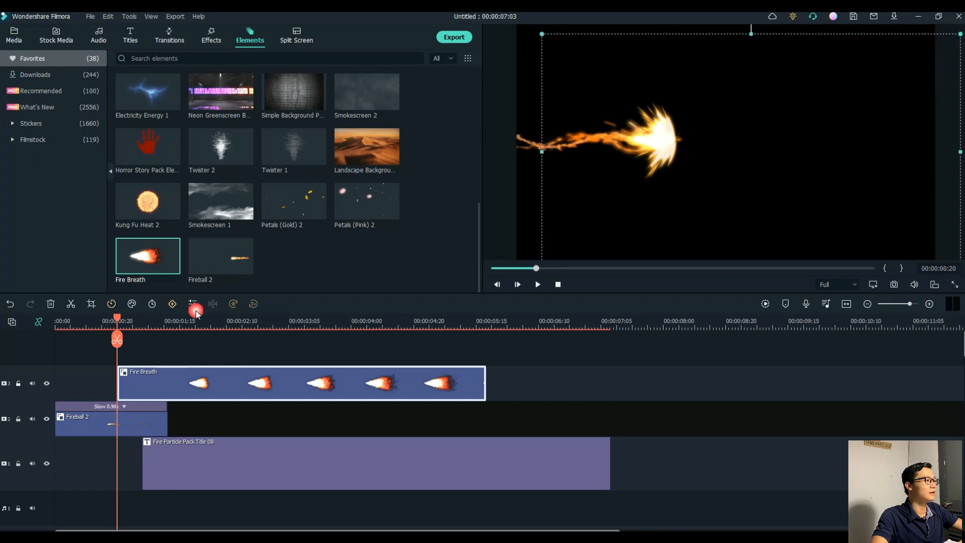
{"action": "left_click_drag", "start_coordinate": [120, 321], "coordinate": [57, 322]}
{"action": "left_click", "coordinate": [538, 284]}
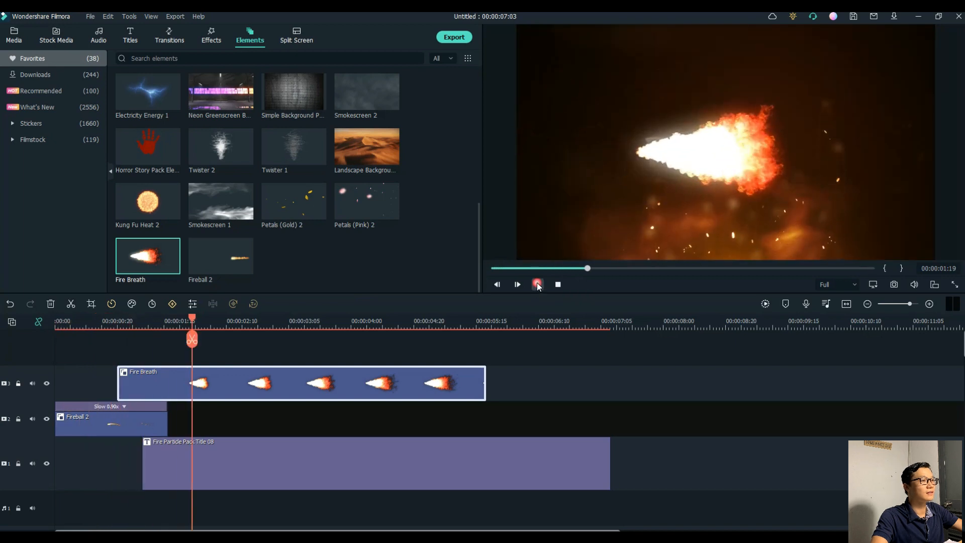
{"action": "left_click", "coordinate": [708, 155]}
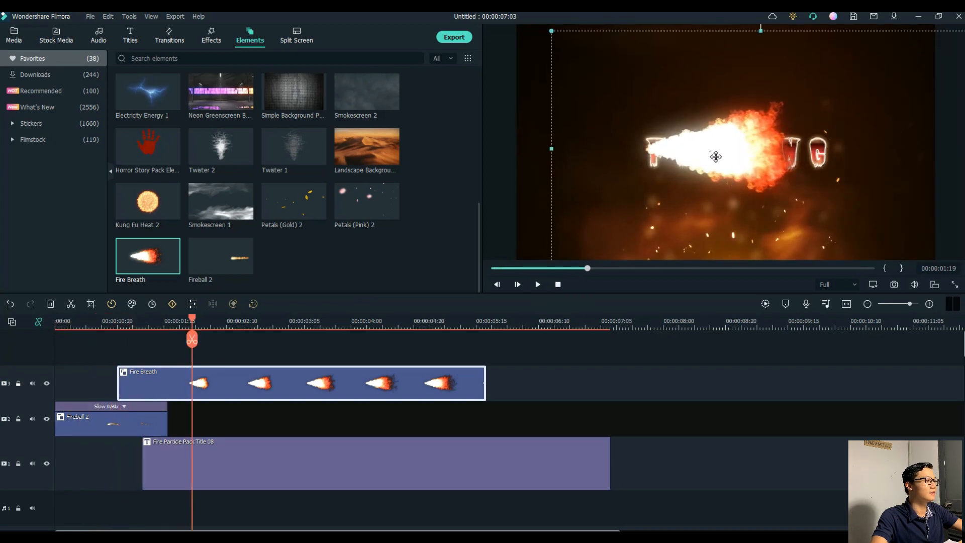
Play the sequence from the start to check the fireball and flame against the title.
{"action": "left_click_drag", "start_coordinate": [193, 321], "coordinate": [56, 321]}
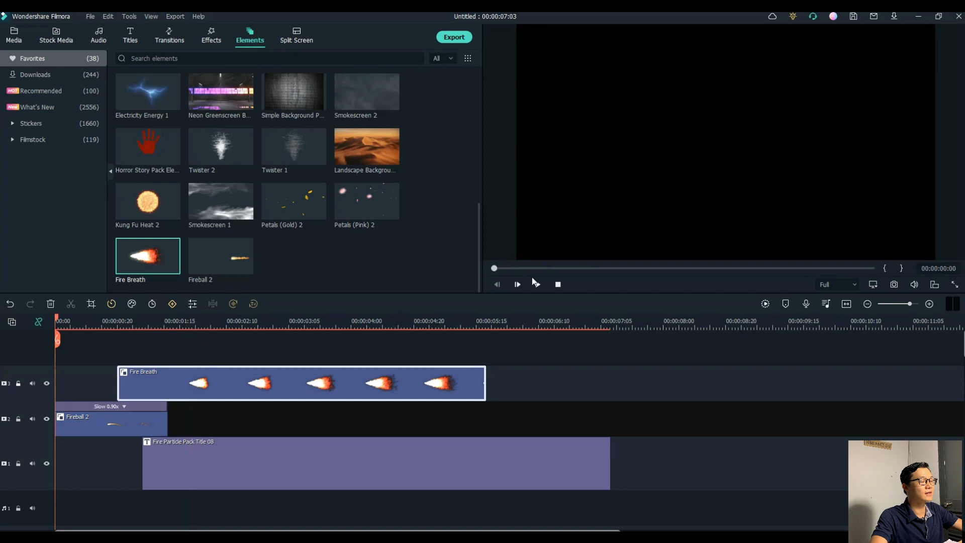
{"action": "left_click", "coordinate": [538, 284]}
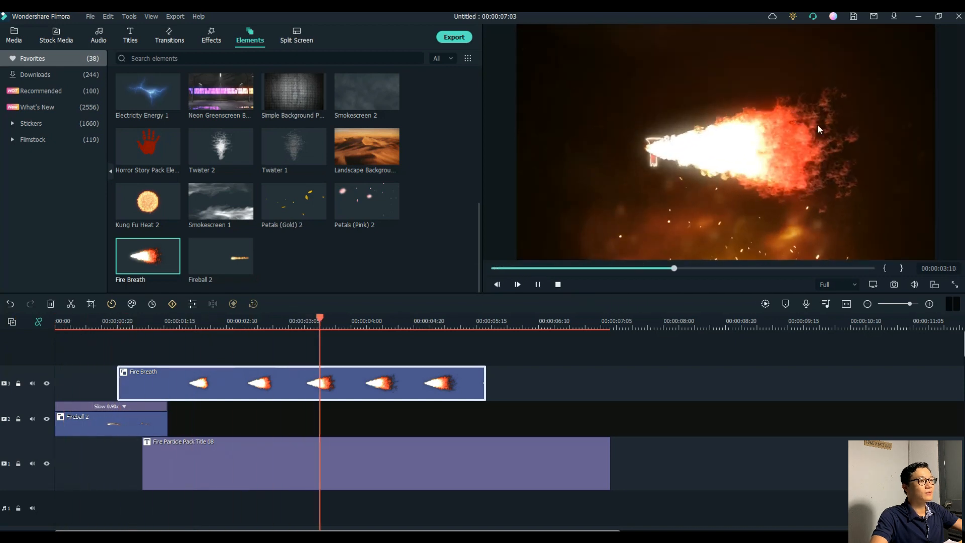
{"action": "left_click", "coordinate": [537, 285]}
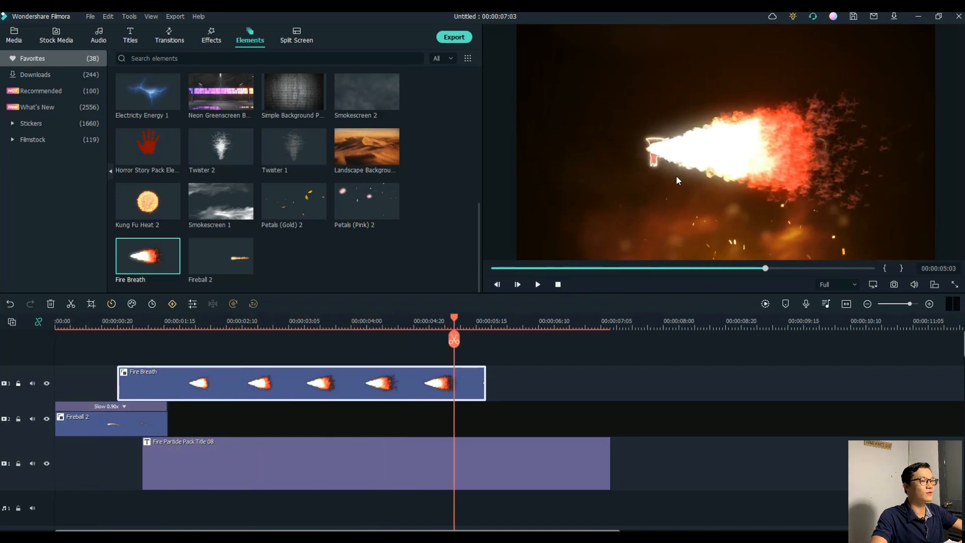
{"action": "left_click", "coordinate": [372, 466]}
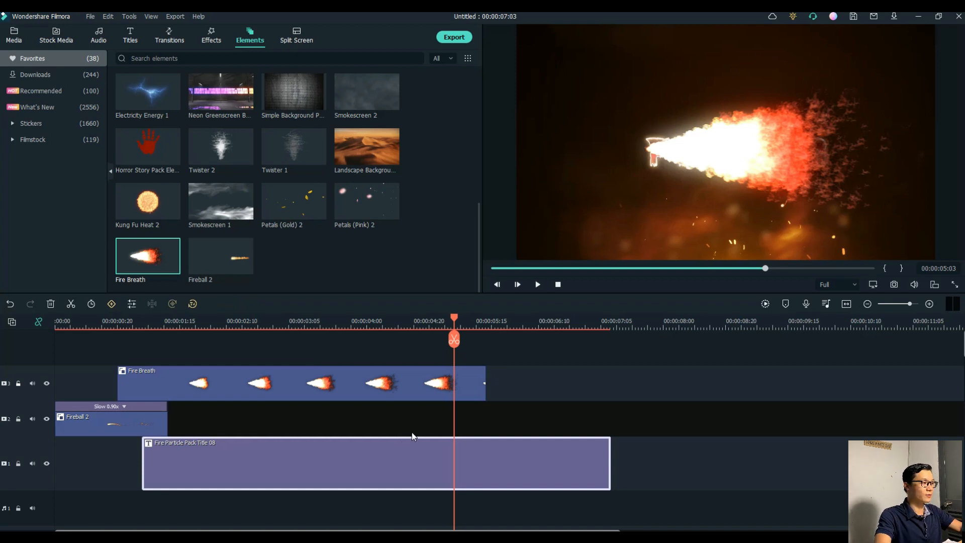
Apply the Roll Clockwise transition to the end of Fire Breath, spanning from about 00:00:01:18 to the clip's end, and preview it.
{"action": "left_click", "coordinate": [216, 384]}
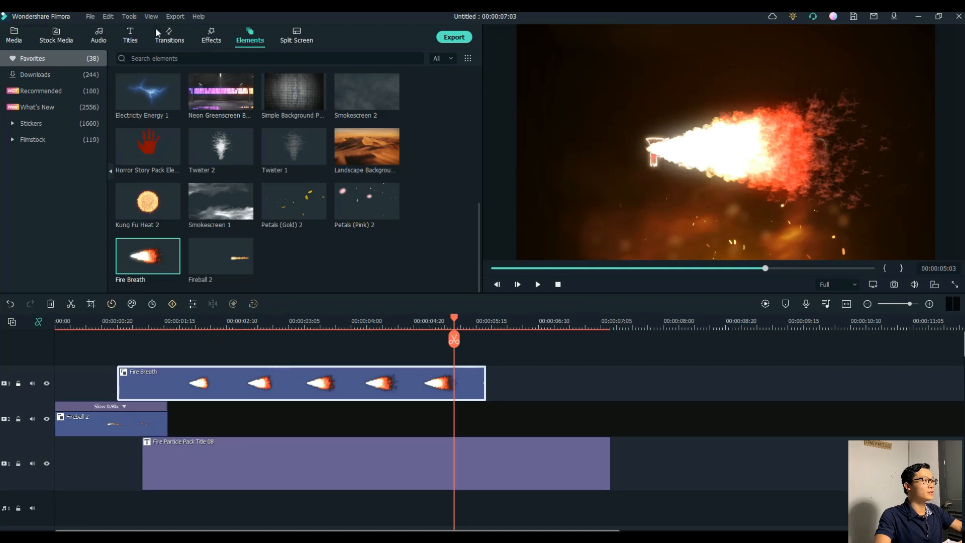
{"action": "left_click", "coordinate": [172, 41]}
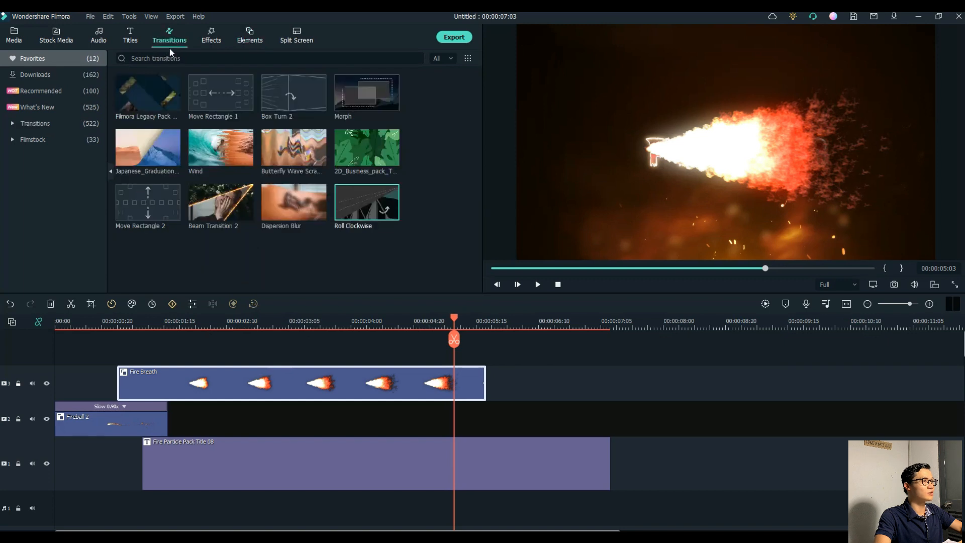
{"action": "left_click_drag", "start_coordinate": [368, 230], "coordinate": [189, 390]}
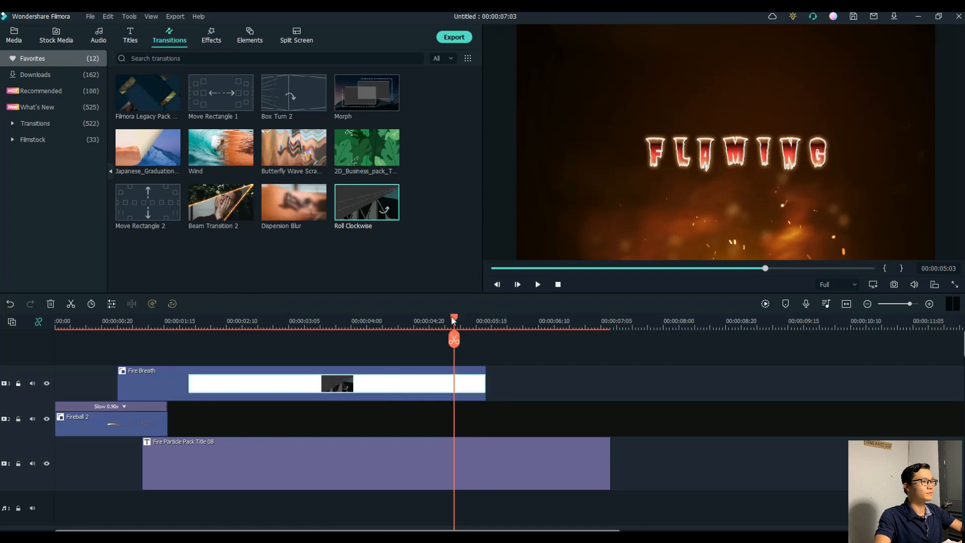
{"action": "left_click_drag", "start_coordinate": [453, 320], "coordinate": [116, 322]}
{"action": "left_click", "coordinate": [538, 285]}
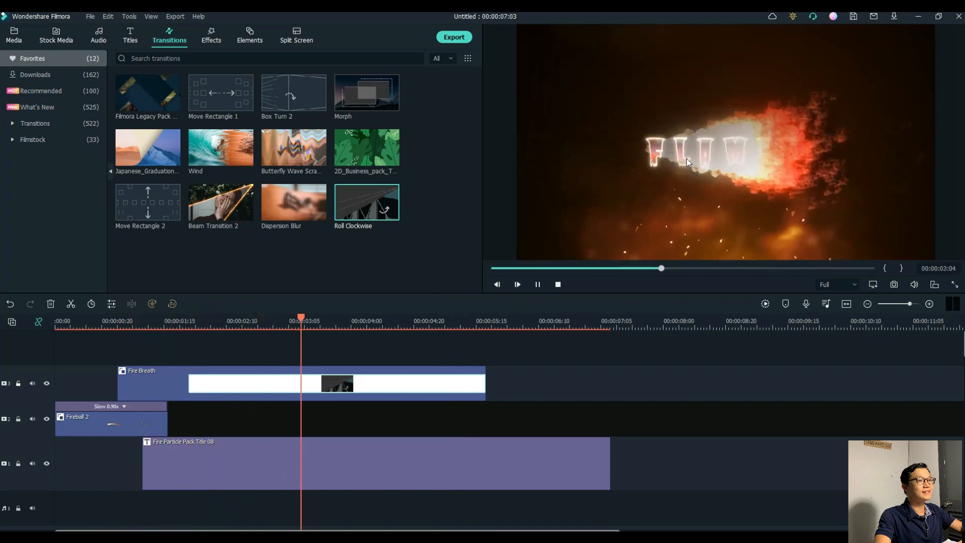
{"action": "left_click", "coordinate": [517, 311]}
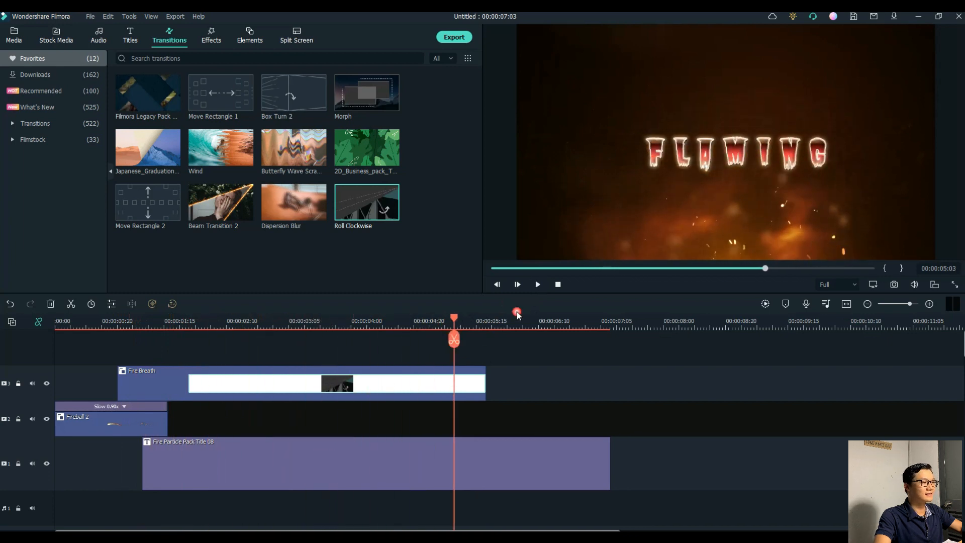
Extend the end of the Fire Breath clip to about 00:00:06:03 and preview the slower fade of the flame.
{"action": "left_click_drag", "start_coordinate": [484, 374], "coordinate": [533, 378]}
{"action": "left_click_drag", "start_coordinate": [455, 335], "coordinate": [34, 357]}
{"action": "left_click", "coordinate": [538, 285]}
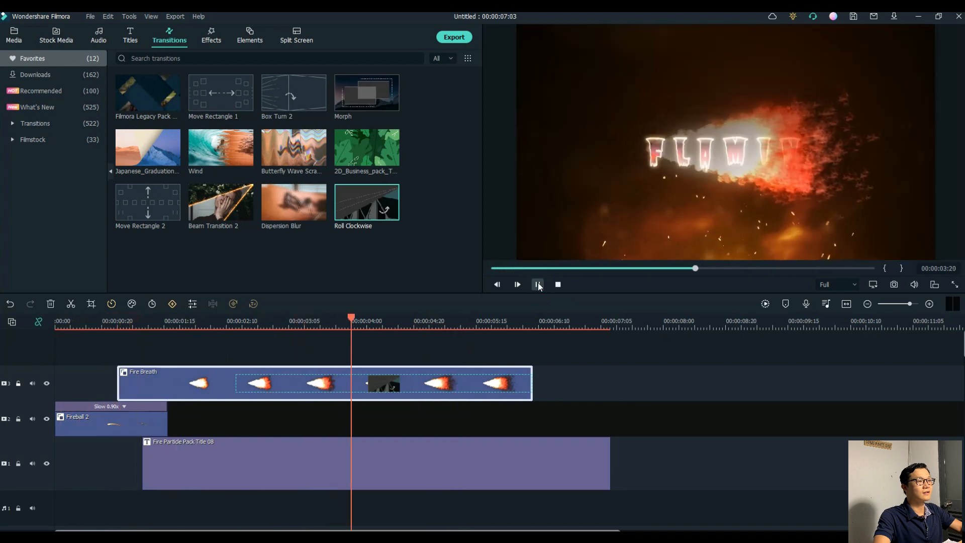
{"action": "key", "text": "space"}
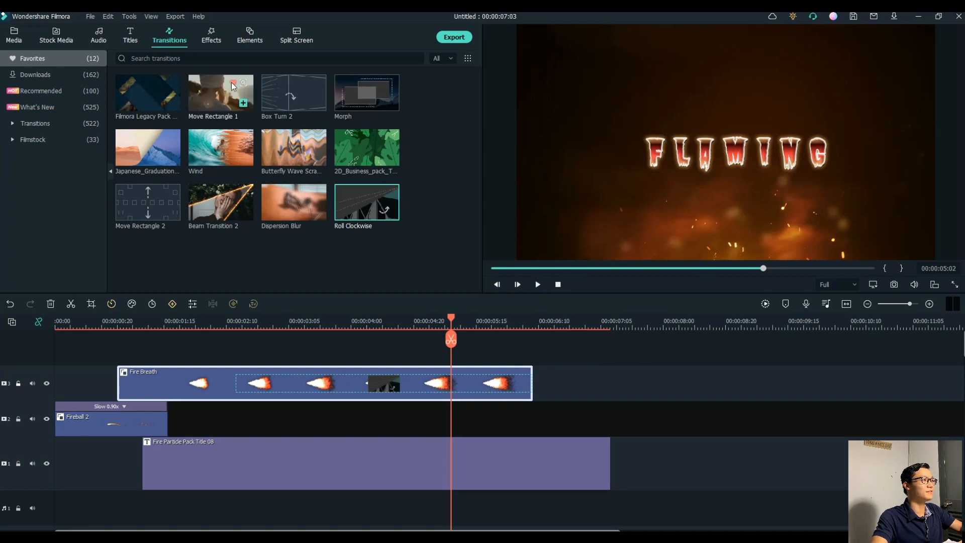
Add the Heat Wave effect on track 2 directly after Fireball 2 and stretch it to the end of the title clip.
{"action": "left_click", "coordinate": [213, 40]}
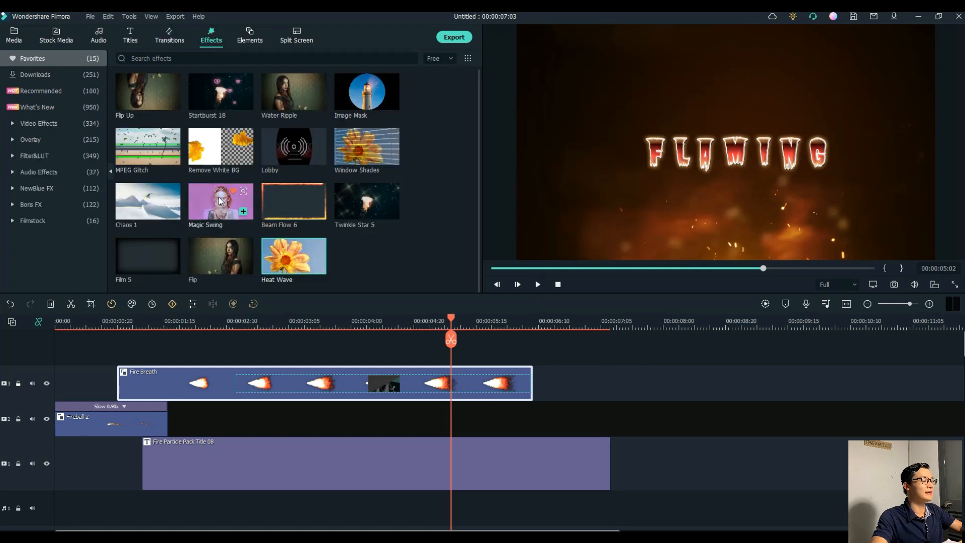
{"action": "mouse_move", "coordinate": [288, 262]}
{"action": "left_click_drag", "start_coordinate": [286, 266], "coordinate": [169, 421]}
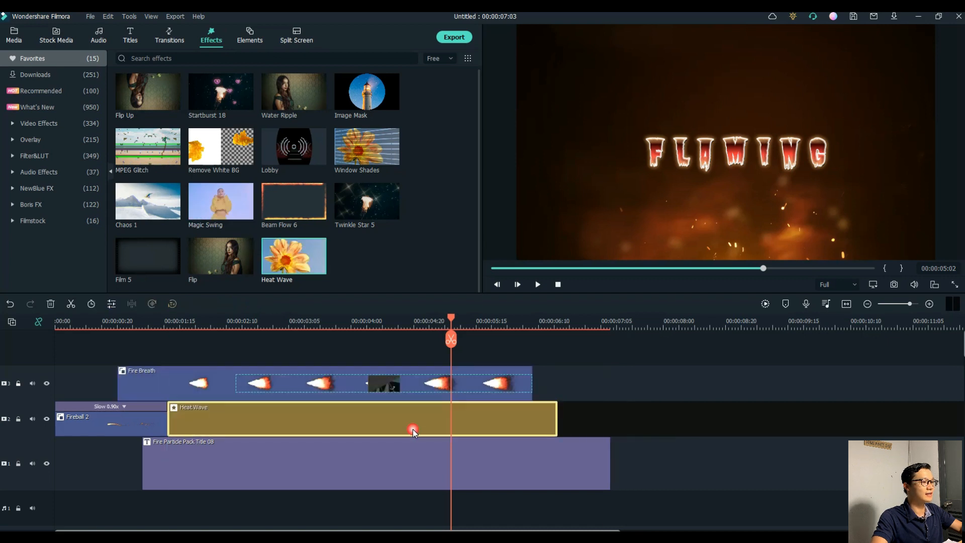
{"action": "left_click_drag", "start_coordinate": [563, 427], "coordinate": [611, 424]}
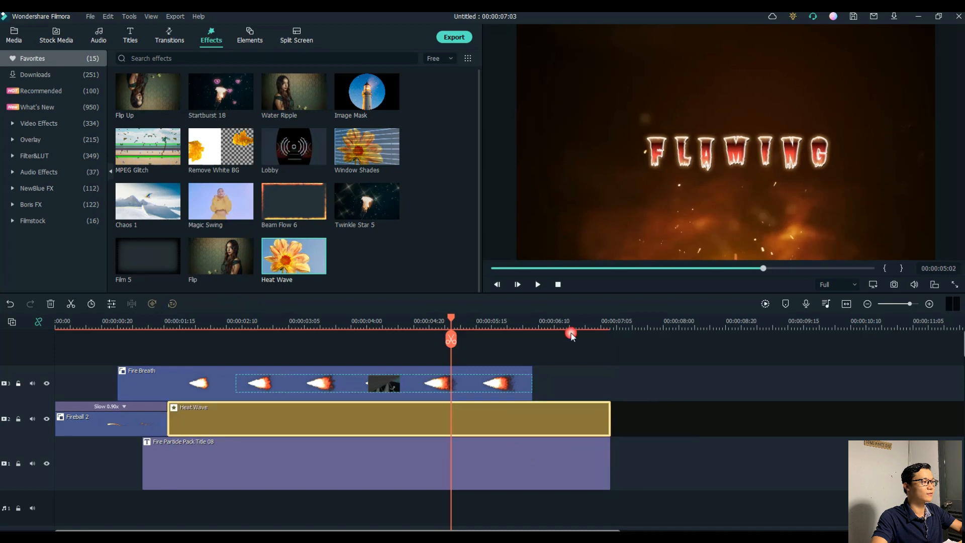
Play the sequence from near the start to check the Heat Wave distortion on the title.
{"action": "left_click_drag", "start_coordinate": [450, 339], "coordinate": [77, 346]}
{"action": "left_click", "coordinate": [490, 281]}
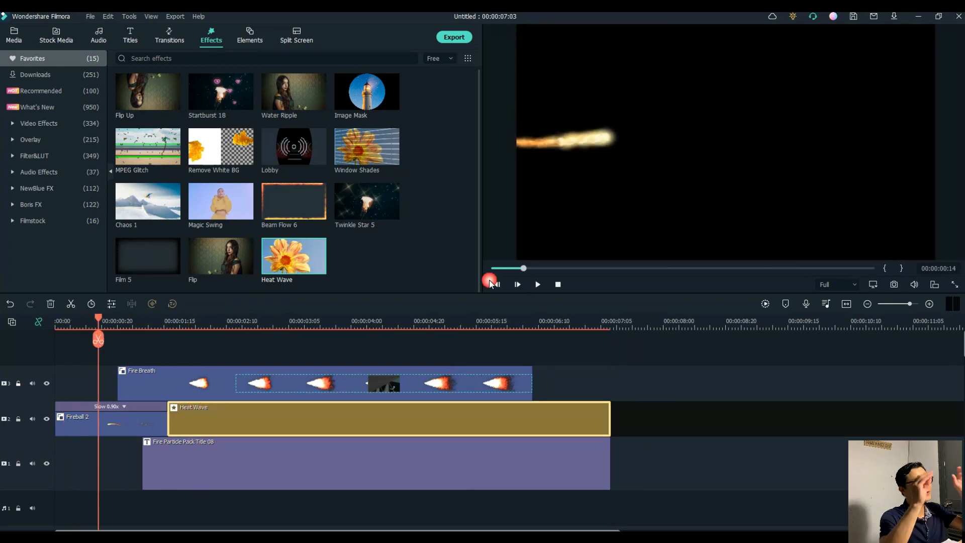
{"action": "left_click", "coordinate": [537, 285]}
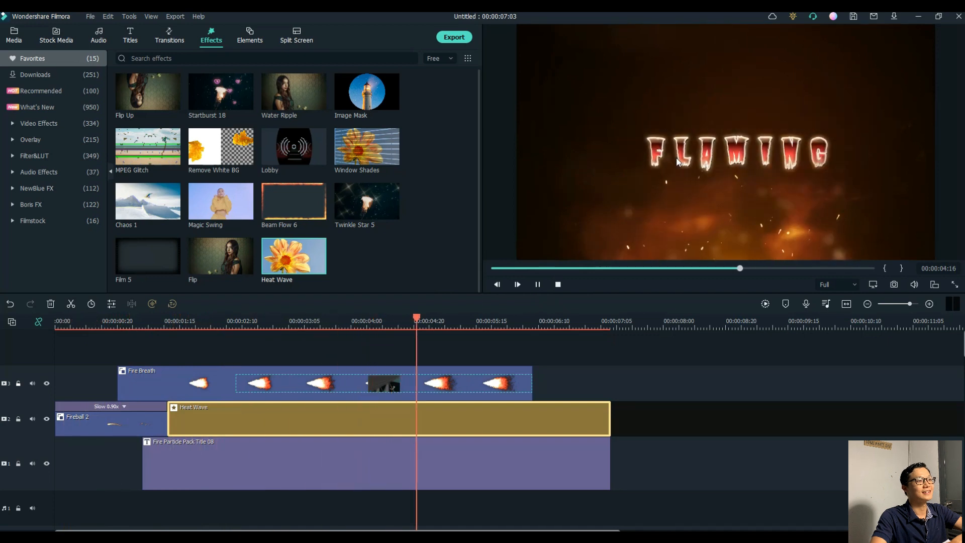
{"action": "left_click", "coordinate": [660, 469]}
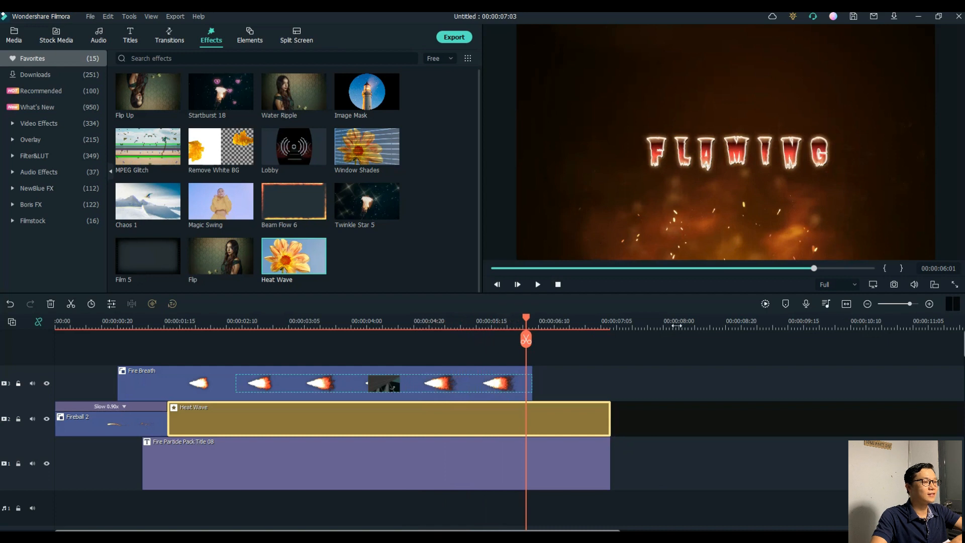
Trim the Heat Wave effect to end at about 00:00:06:21 and set its Intensity to 3.
{"action": "left_click_drag", "start_coordinate": [610, 423], "coordinate": [588, 426]}
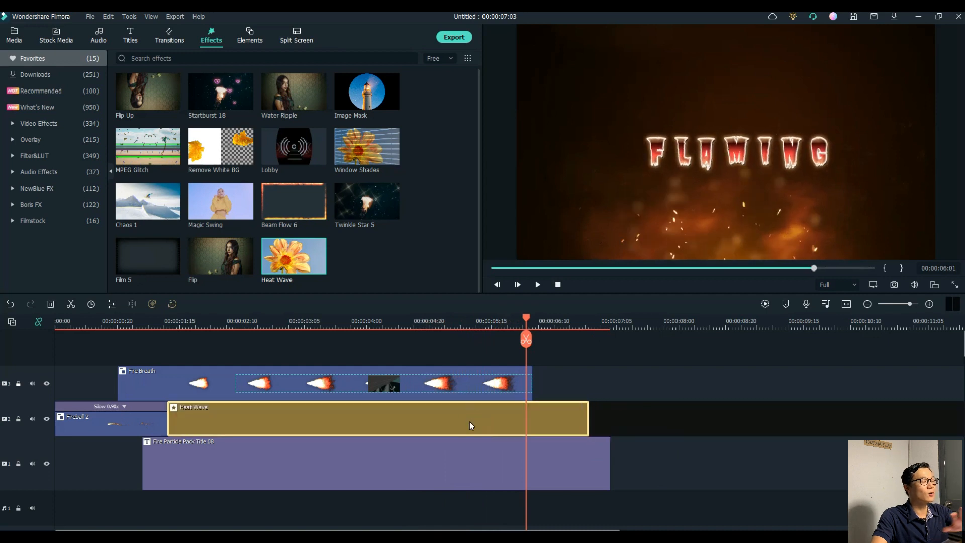
{"action": "double_click", "coordinate": [469, 422]}
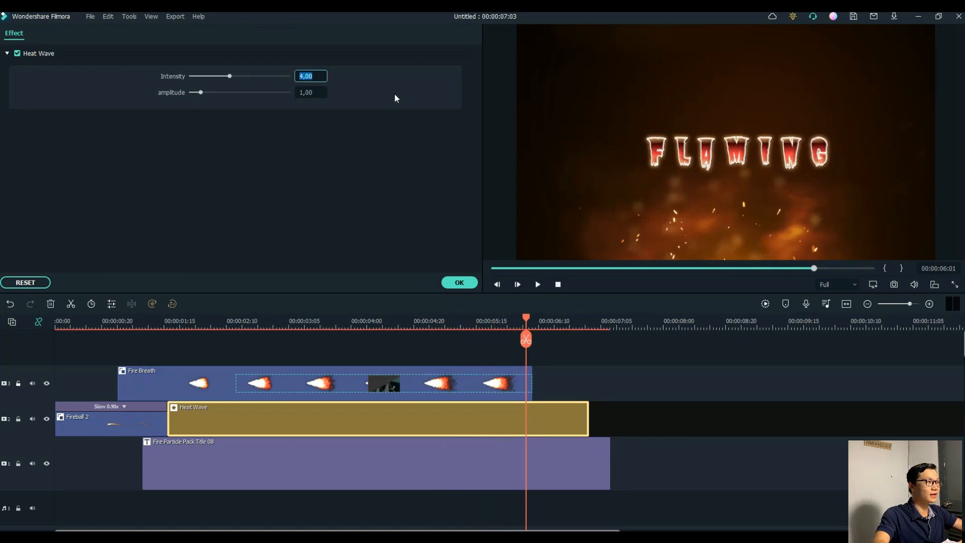
{"action": "type", "text": "3"}
{"action": "left_click", "coordinate": [469, 284]}
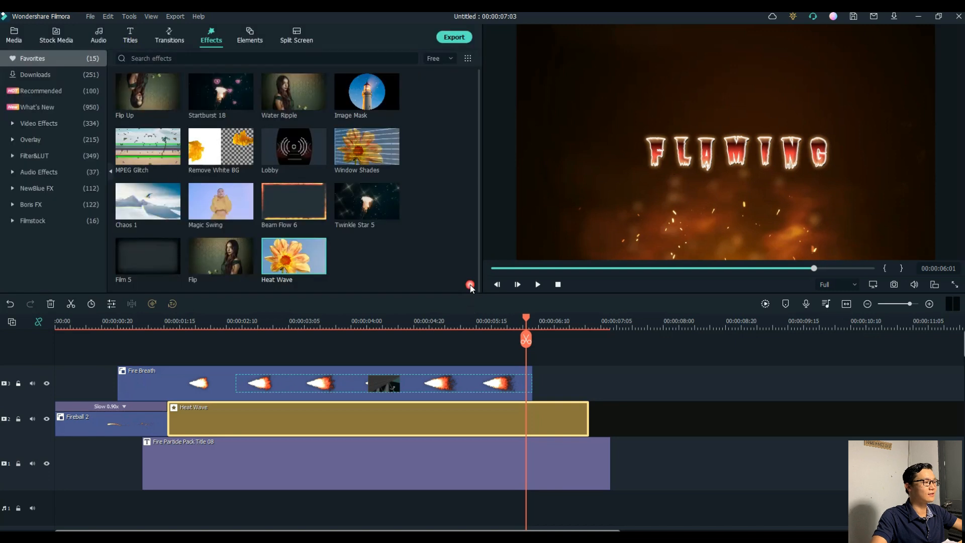
{"action": "left_click_drag", "start_coordinate": [526, 340], "coordinate": [124, 341]}
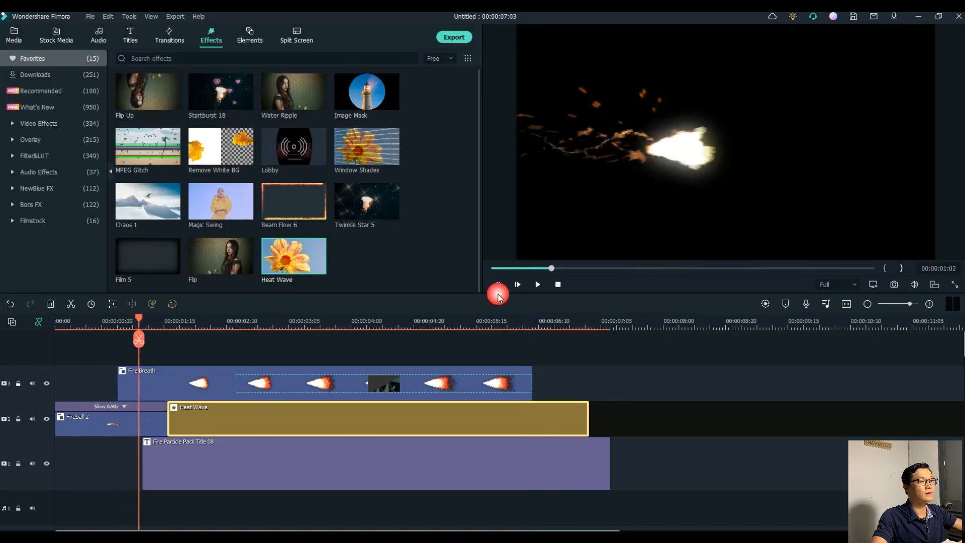